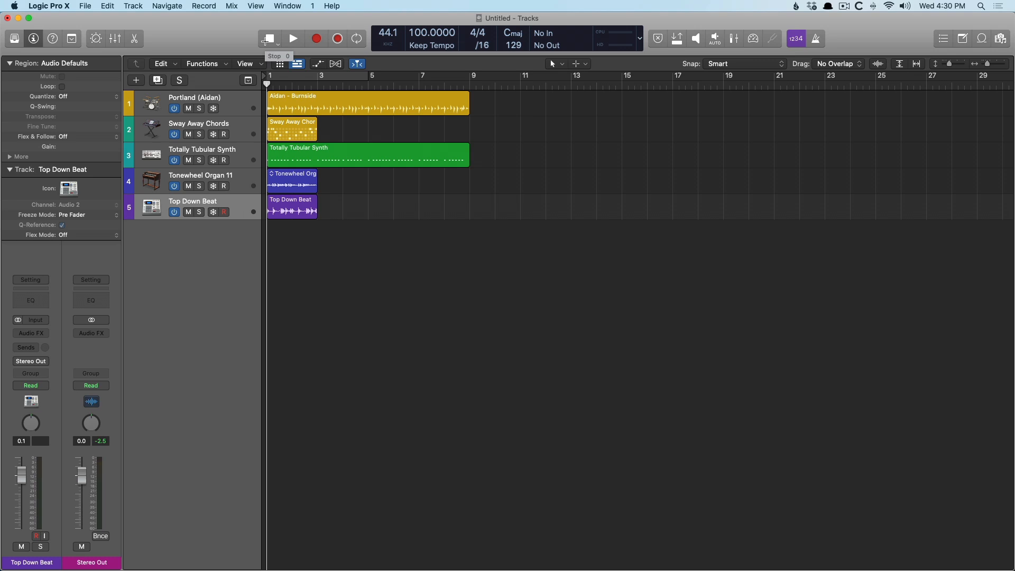
Open the file browser and drag Atomic_Clap 06.wav into the tracks area to create a new audio track.
{"action": "key", "text": "f"}
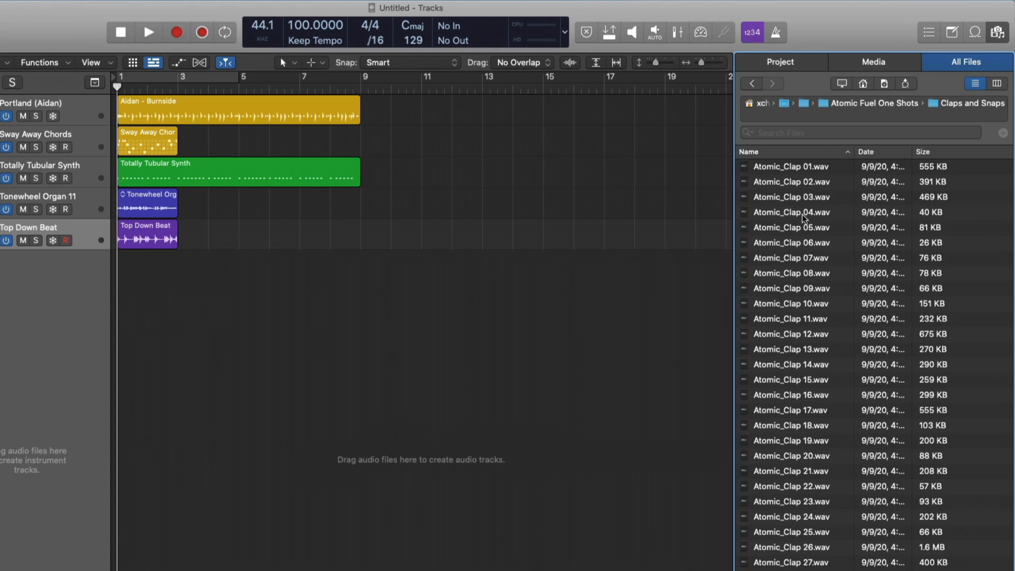
{"action": "left_click_drag", "start_coordinate": [817, 246], "coordinate": [492, 315]}
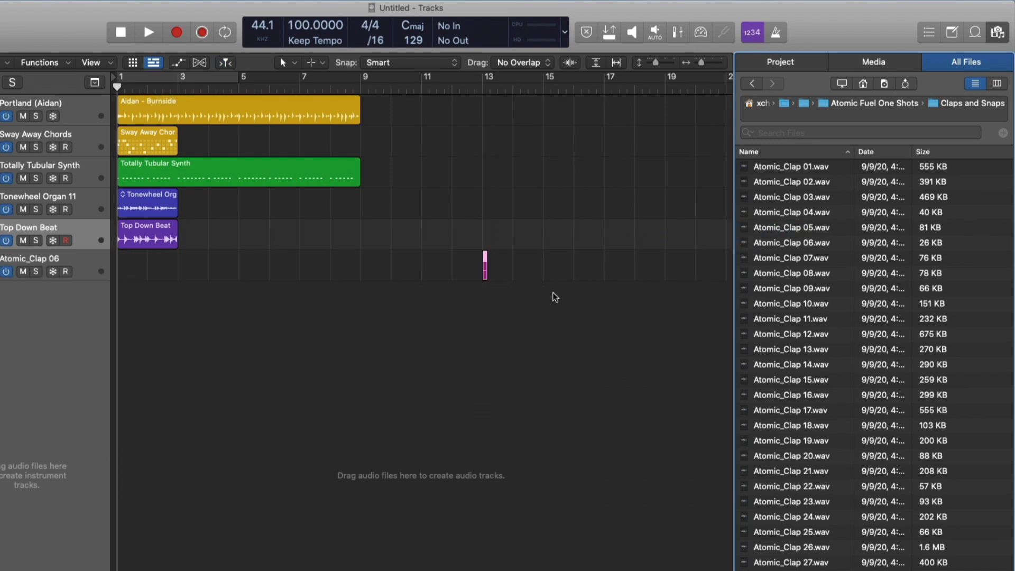
Import the song Some Came Running from the Media audio library as a new track.
{"action": "left_click", "coordinate": [874, 61]}
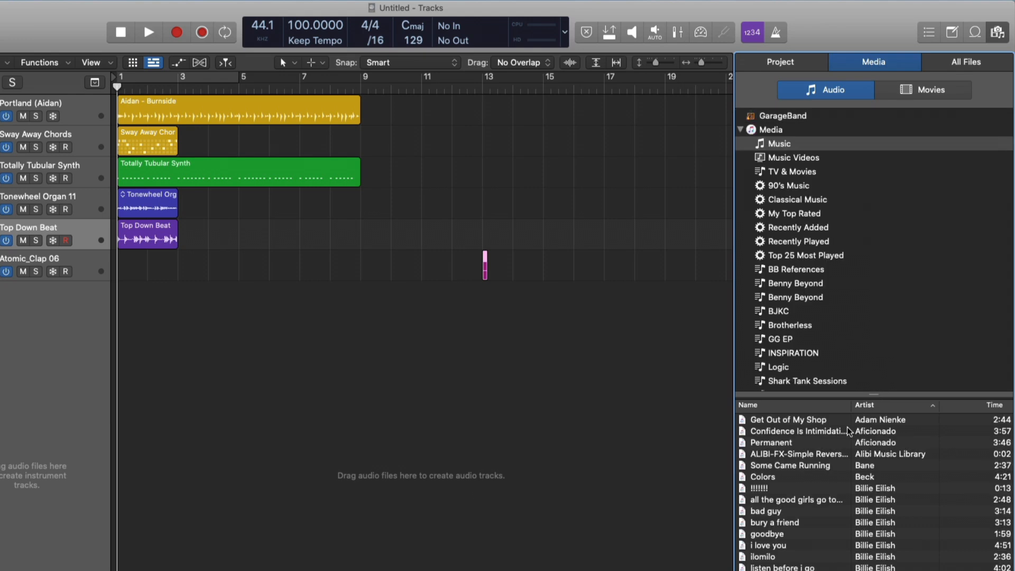
{"action": "left_click_drag", "start_coordinate": [676, 453], "coordinate": [249, 378]}
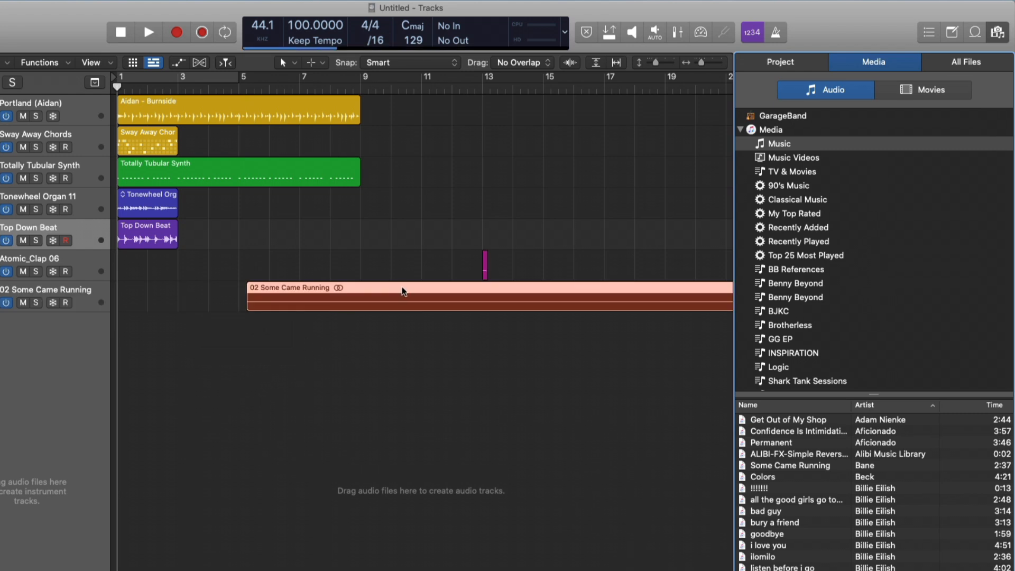
Move the Some Came Running region to bar 1 and mute its track.
{"action": "left_click_drag", "start_coordinate": [402, 291], "coordinate": [233, 289]}
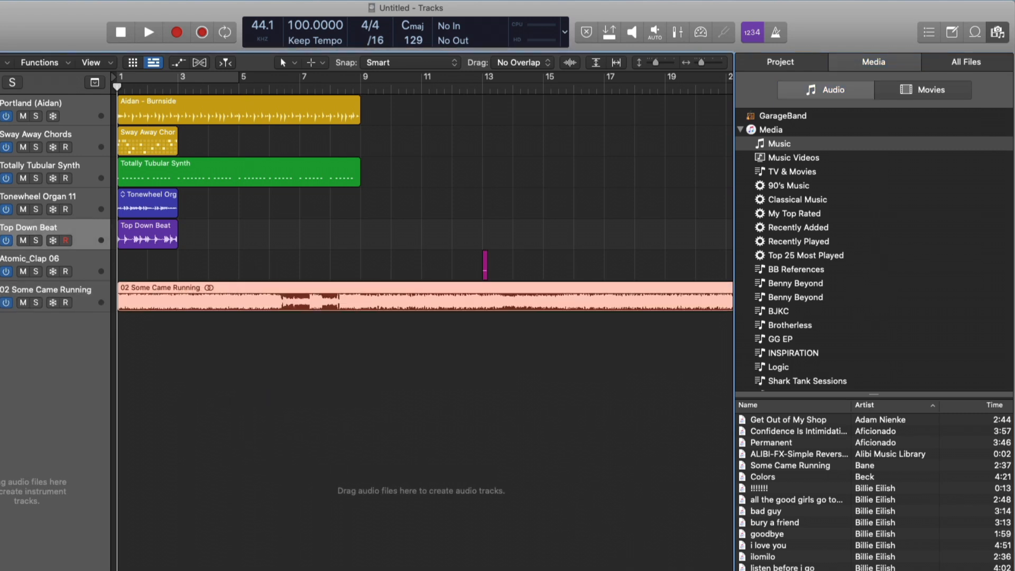
{"action": "left_click", "coordinate": [24, 303]}
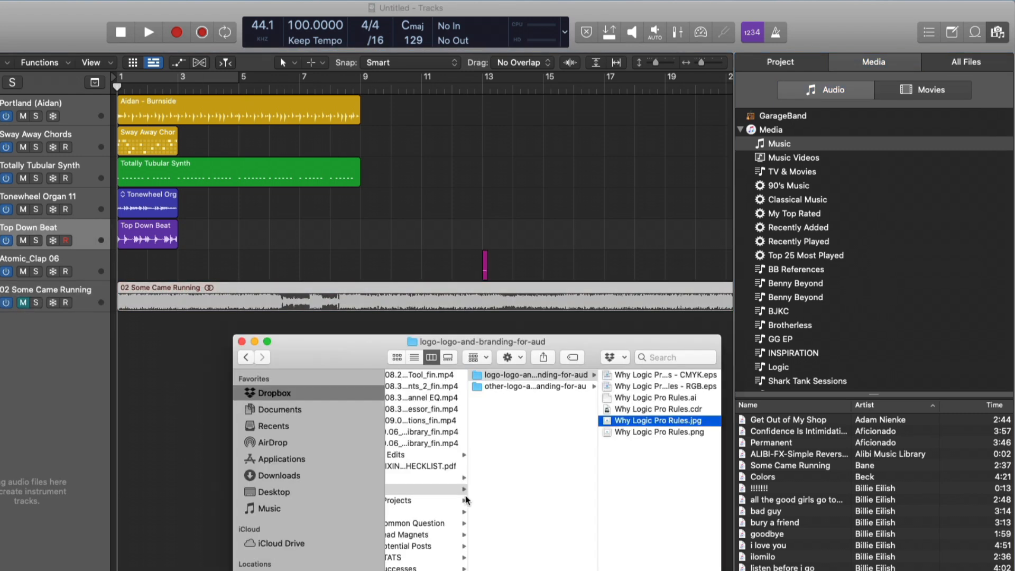
From Finder, open Desktop > MVP Atomic Fuel WAV > Atomic Fuel Loops > Ancient One and drag the 808 F# min file in as a new track.
{"action": "scroll", "coordinate": [466, 500], "scroll_direction": "left", "scroll_amount": 5}
{"action": "left_click", "coordinate": [300, 491]}
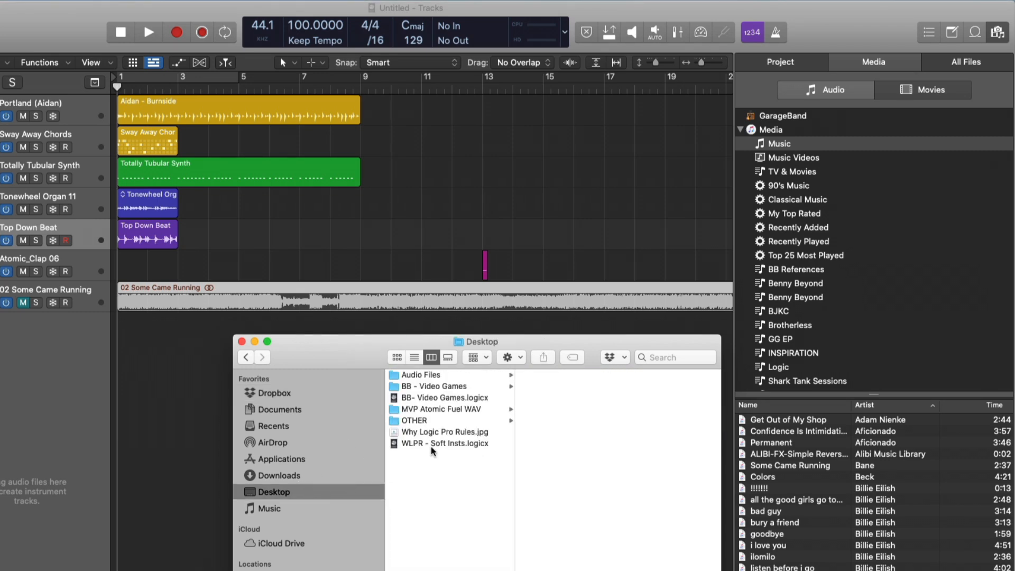
{"action": "left_click", "coordinate": [469, 410]}
{"action": "left_click", "coordinate": [566, 375]}
{"action": "left_click", "coordinate": [634, 374]}
{"action": "left_click_drag", "start_coordinate": [645, 376], "coordinate": [178, 355]}
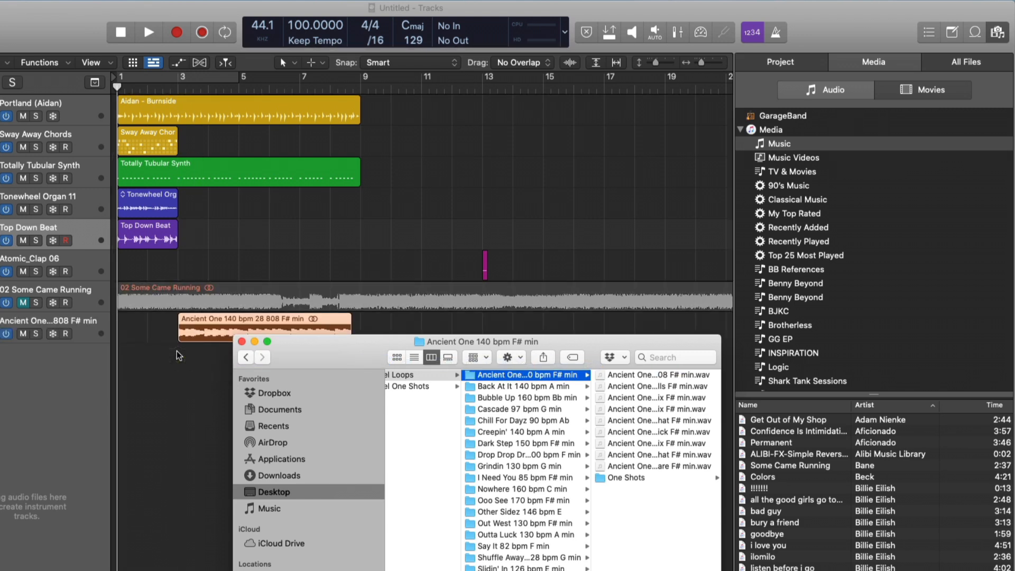
Open Voice Memos, drag the Meloncholy memo into the project as a new track, and quit Voice Memos.
{"action": "key", "text": "super+space"}
{"action": "type", "text": "voic"}
{"action": "key", "text": "Return"}
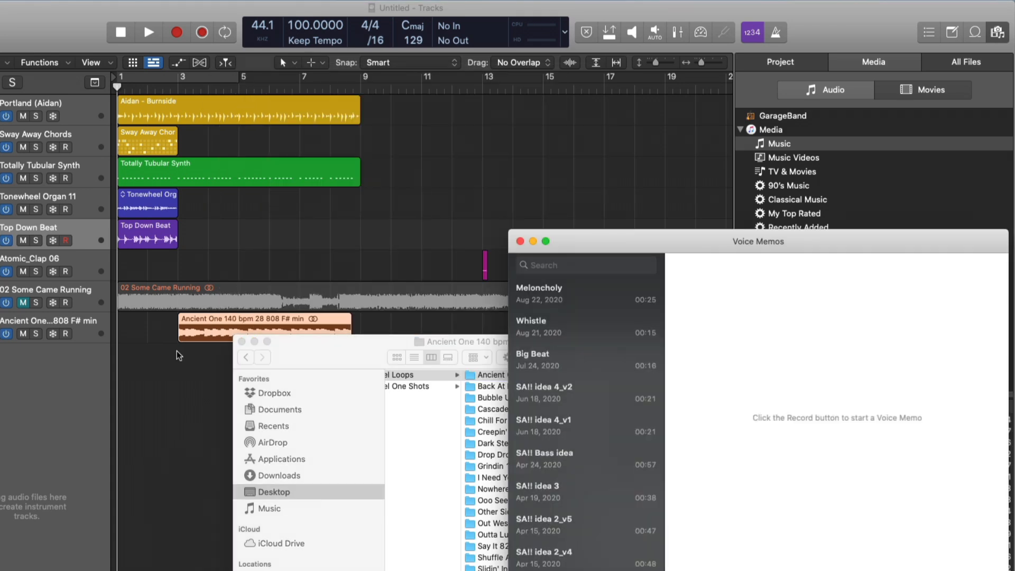
{"action": "left_click_drag", "start_coordinate": [574, 295], "coordinate": [191, 364]}
{"action": "key", "text": "super+q"}
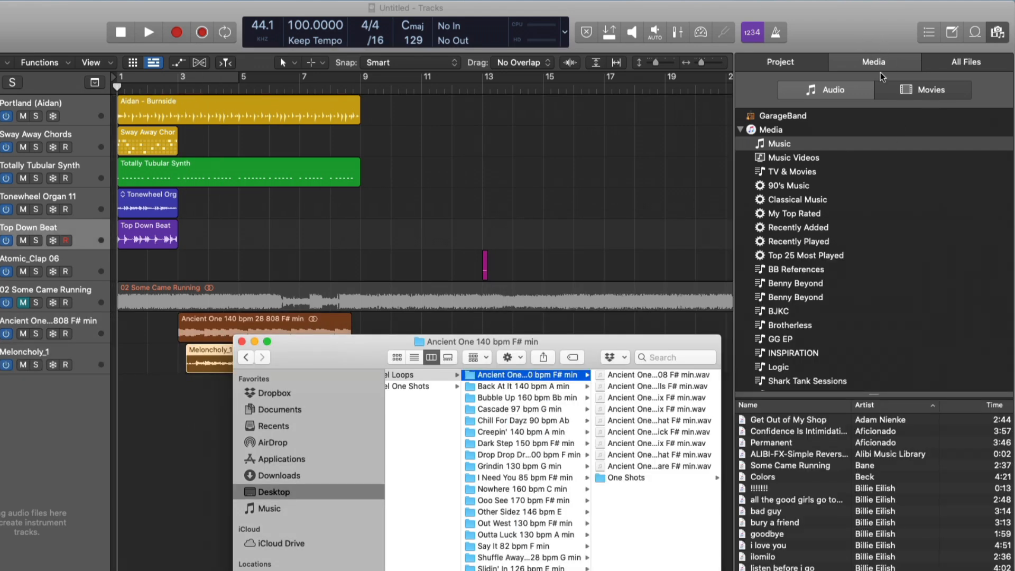
Open the Note Pad and drag the Why Logic Pro Rules.jpg image from the Desktop into it.
{"action": "left_click", "coordinate": [953, 34]}
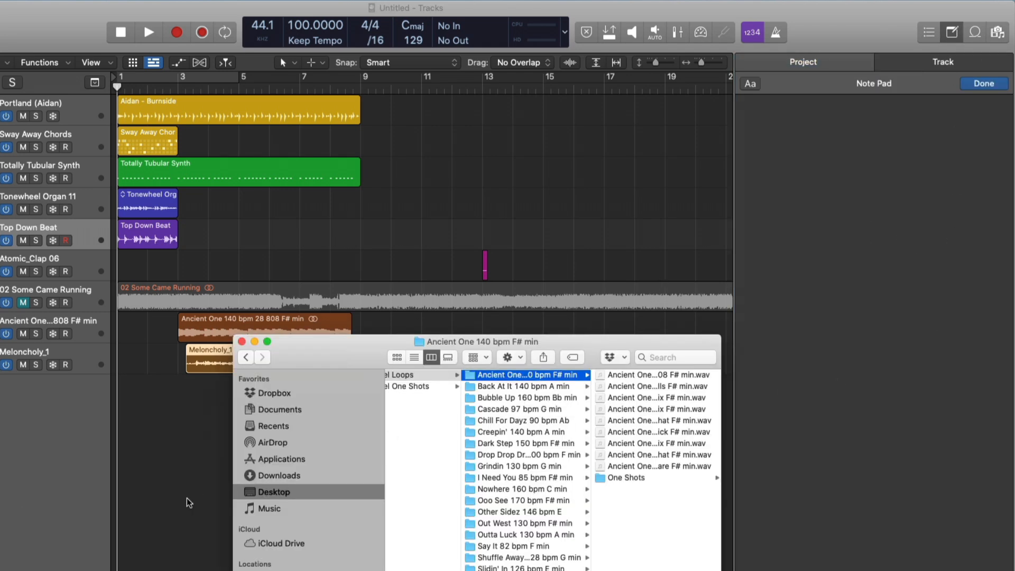
{"action": "scroll", "coordinate": [415, 429], "scroll_direction": "left", "scroll_amount": 4}
{"action": "scroll", "coordinate": [423, 434], "scroll_direction": "left", "scroll_amount": 5}
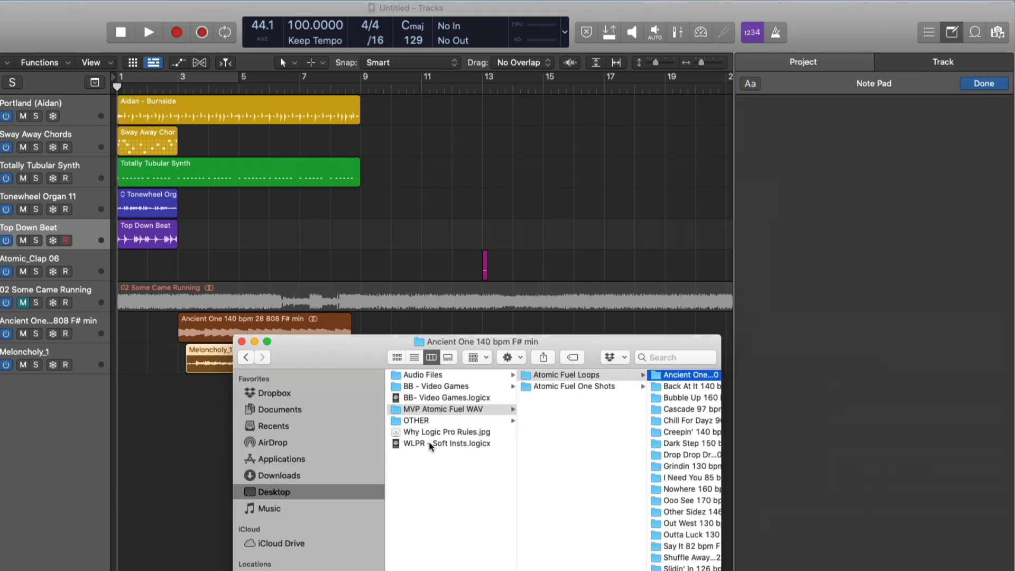
{"action": "left_click_drag", "start_coordinate": [431, 433], "coordinate": [854, 248]}
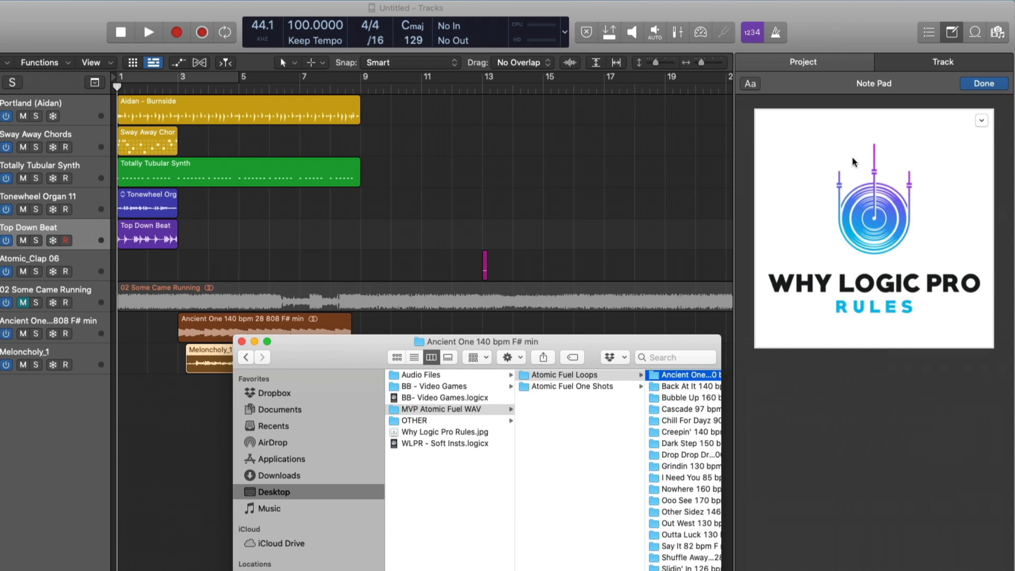
{"action": "left_click", "coordinate": [992, 85]}
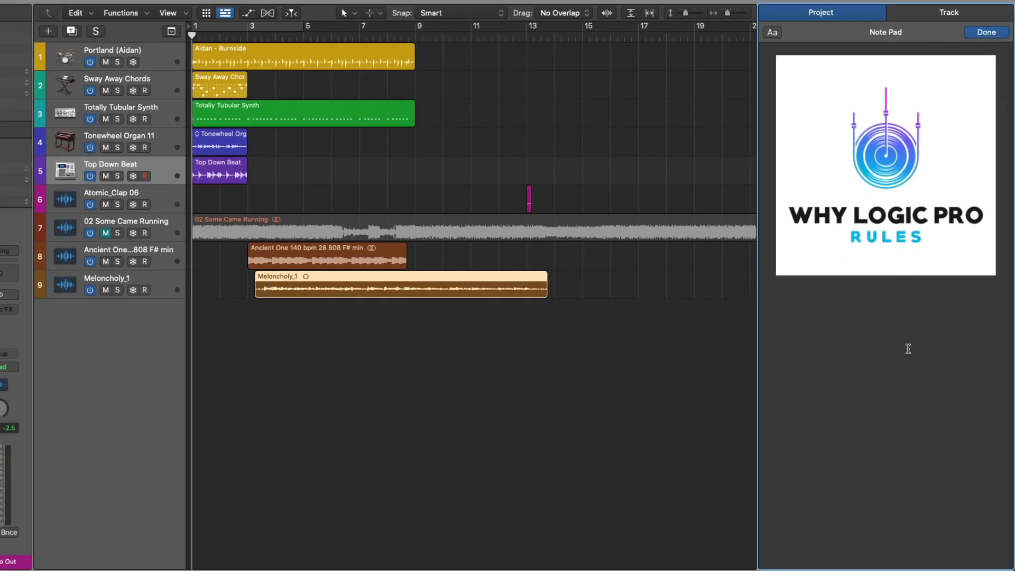
Open the Note Pad's context menu and close the Note Pad.
{"action": "right_click", "coordinate": [865, 327]}
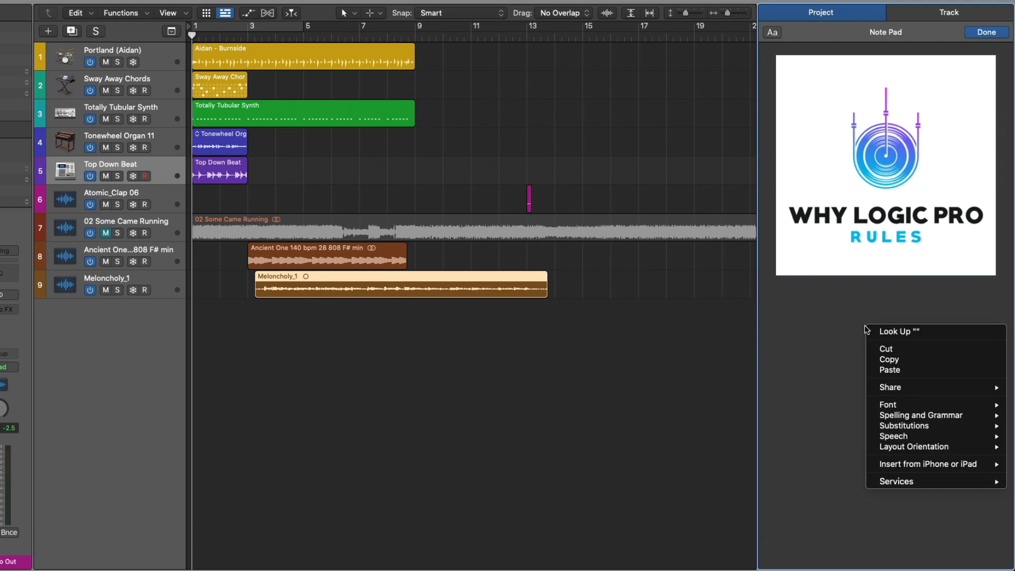
{"action": "mouse_move", "coordinate": [950, 466]}
{"action": "left_click", "coordinate": [997, 34]}
{"action": "key", "text": "alt+super+p"}
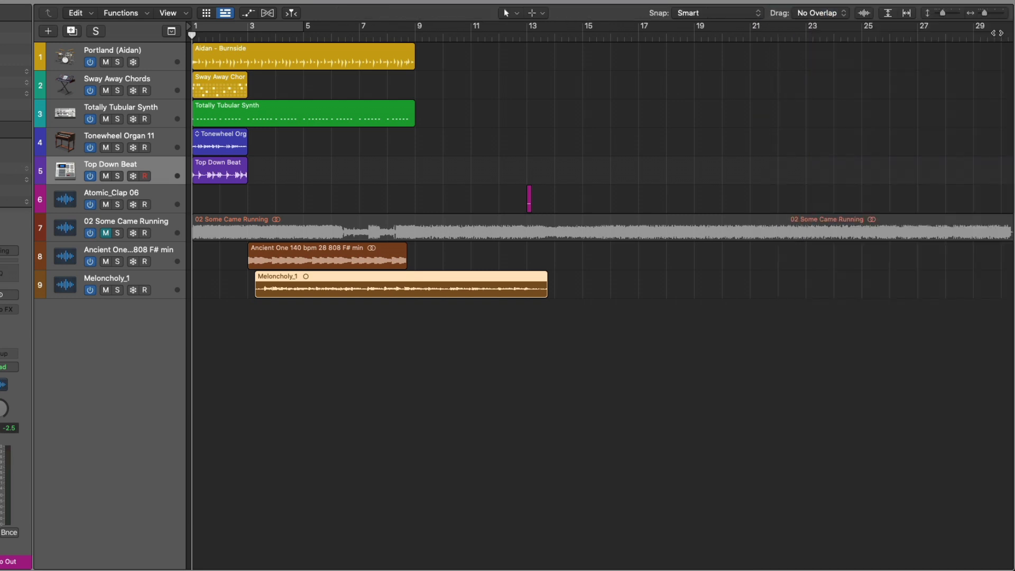
Open the Mixer, move the Compressor plug-in onto the Top Down Beat channel, and close the Mixer.
{"action": "key", "text": "x"}
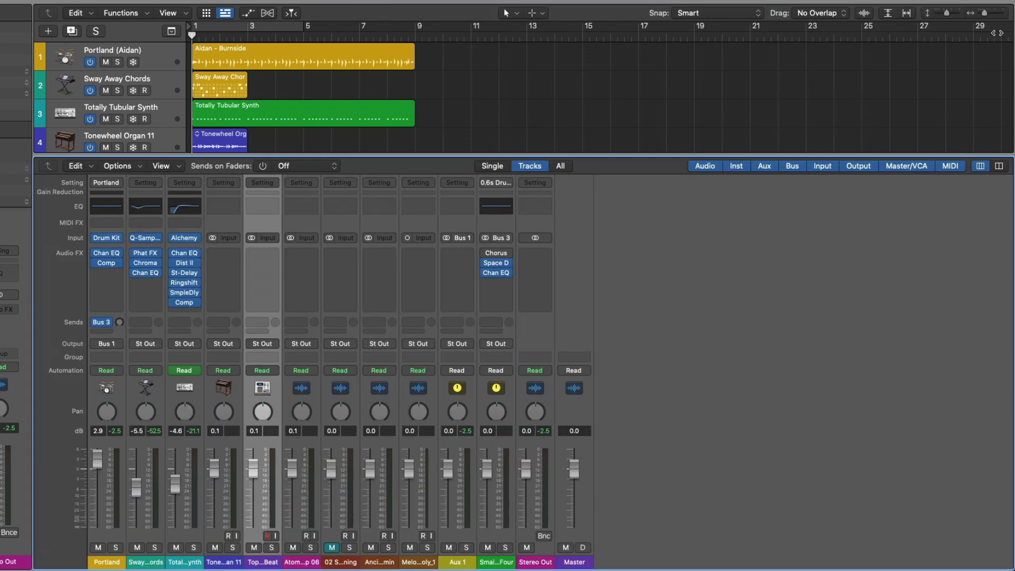
{"action": "left_click_drag", "start_coordinate": [184, 303], "coordinate": [270, 304]}
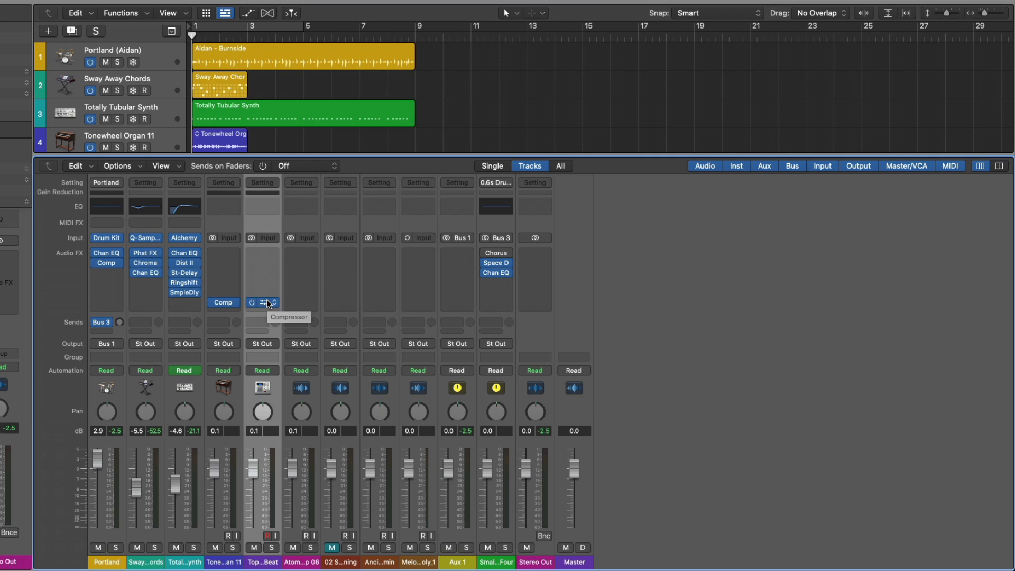
{"action": "key", "text": "x"}
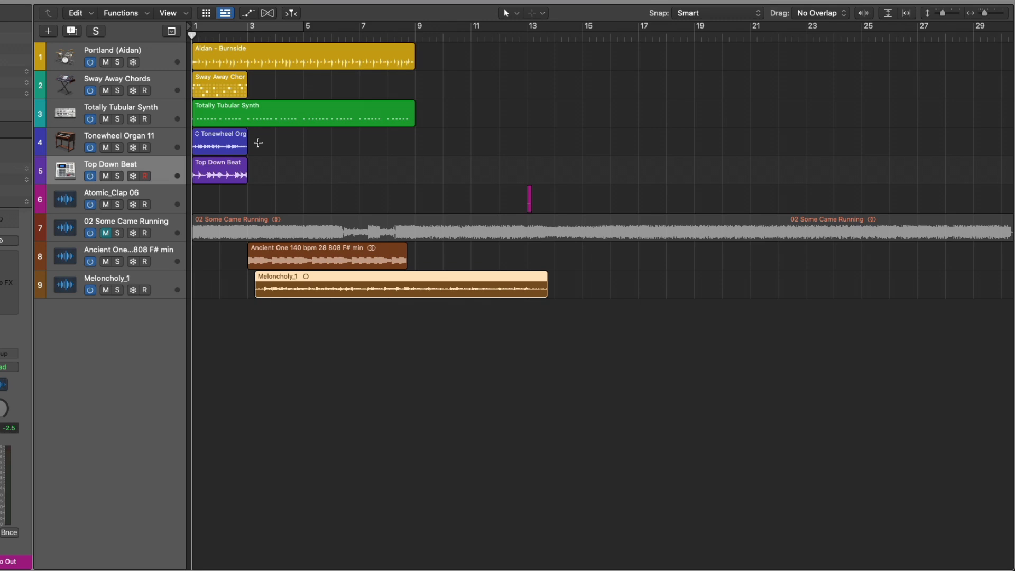
Play the project with the Portland (Aidan) track soloed, then unsolo it.
{"action": "scroll", "coordinate": [236, 95], "scroll_direction": "right", "scroll_amount": 1}
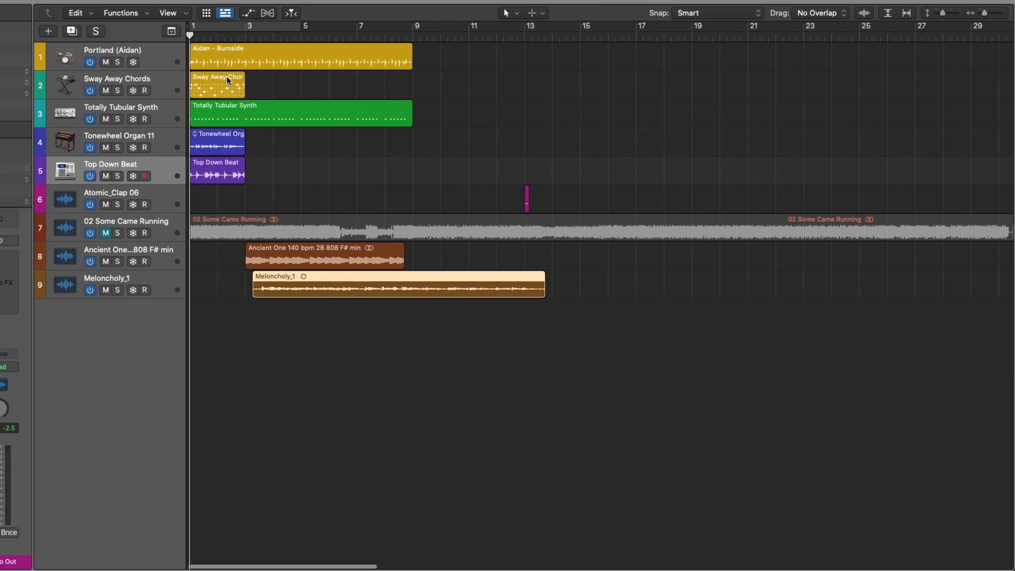
{"action": "left_click", "coordinate": [117, 62]}
{"action": "key", "text": "space"}
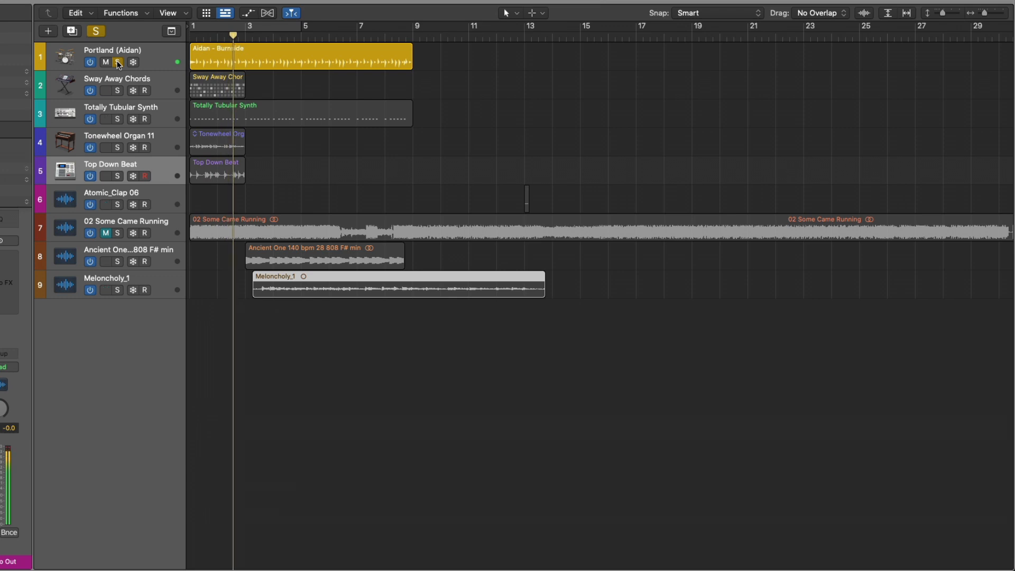
{"action": "left_click", "coordinate": [118, 64]}
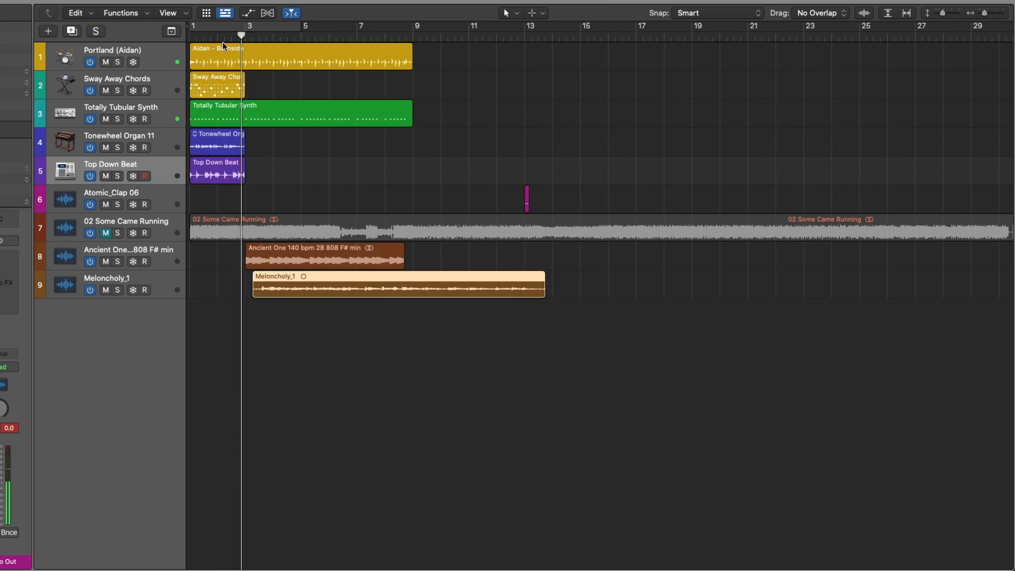
Drag the Aidan - Burnside region to the track list to create a new Quick Sampler (Optimized) track.
{"action": "left_click_drag", "start_coordinate": [225, 45], "coordinate": [154, 309]}
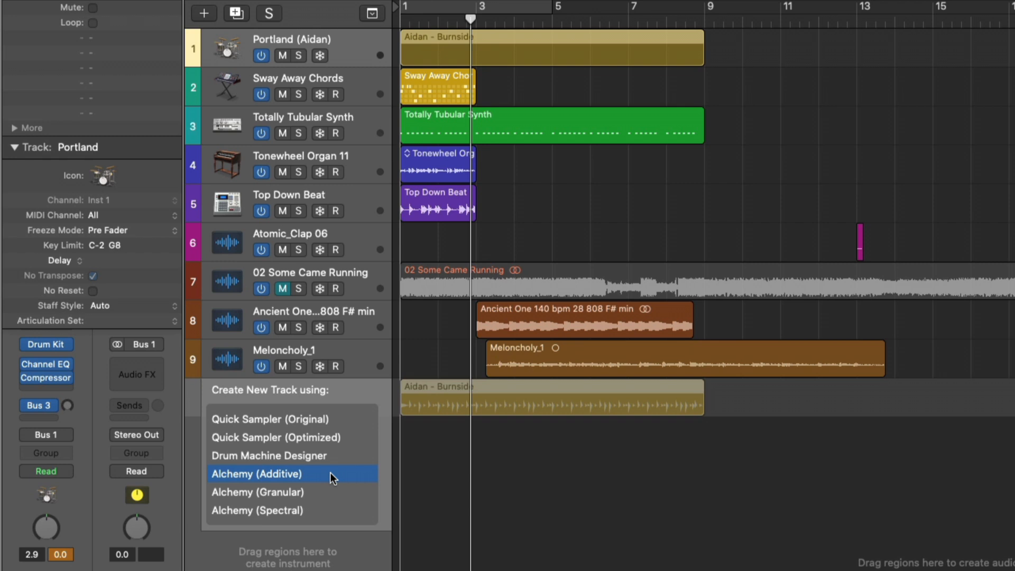
{"action": "left_click", "coordinate": [334, 443]}
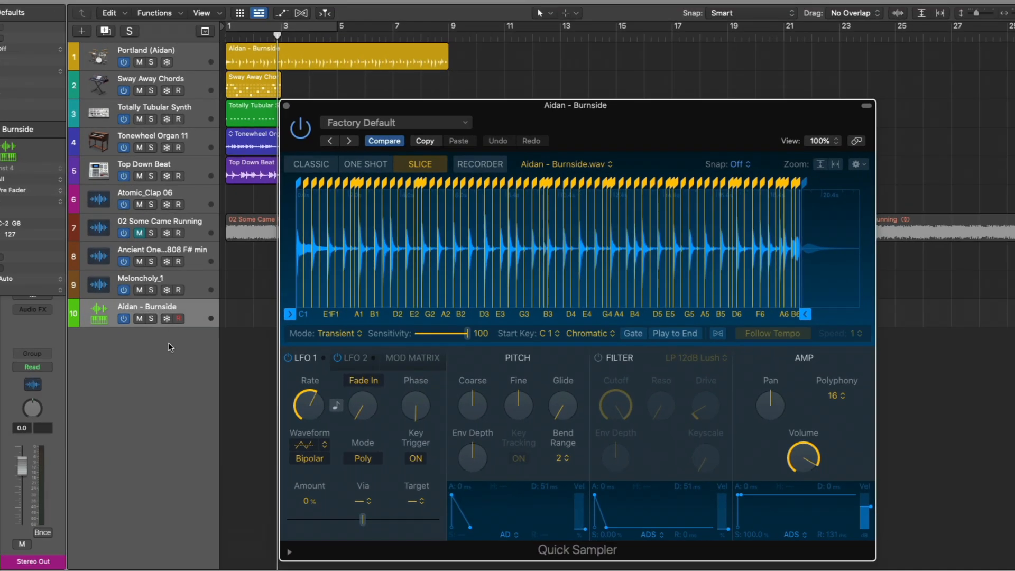
Switch the Quick Sampler to Classic mode and audition the sample with Musical Typing, shifting up an octave.
{"action": "left_click", "coordinate": [317, 165]}
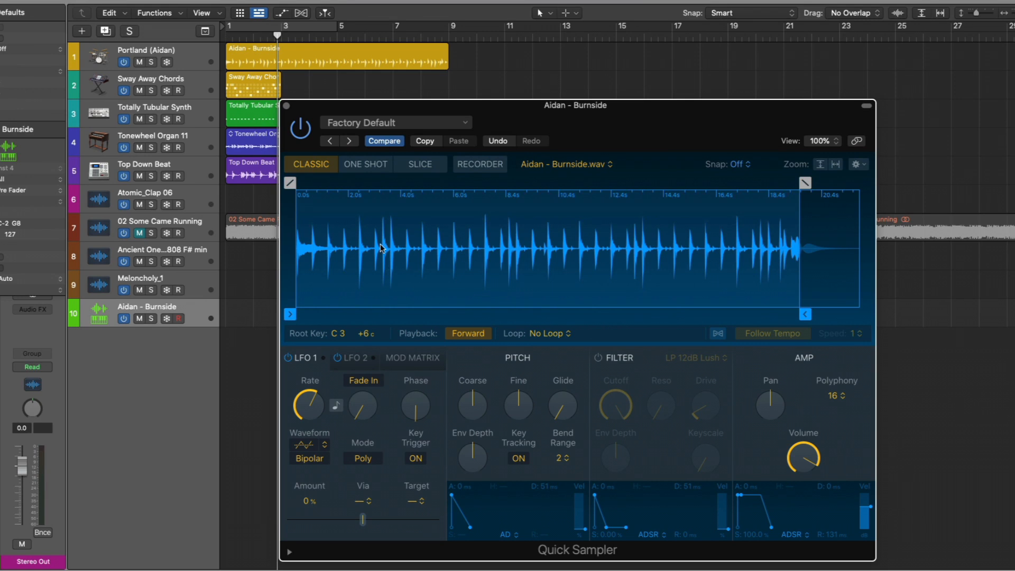
{"action": "key", "text": "super+k"}
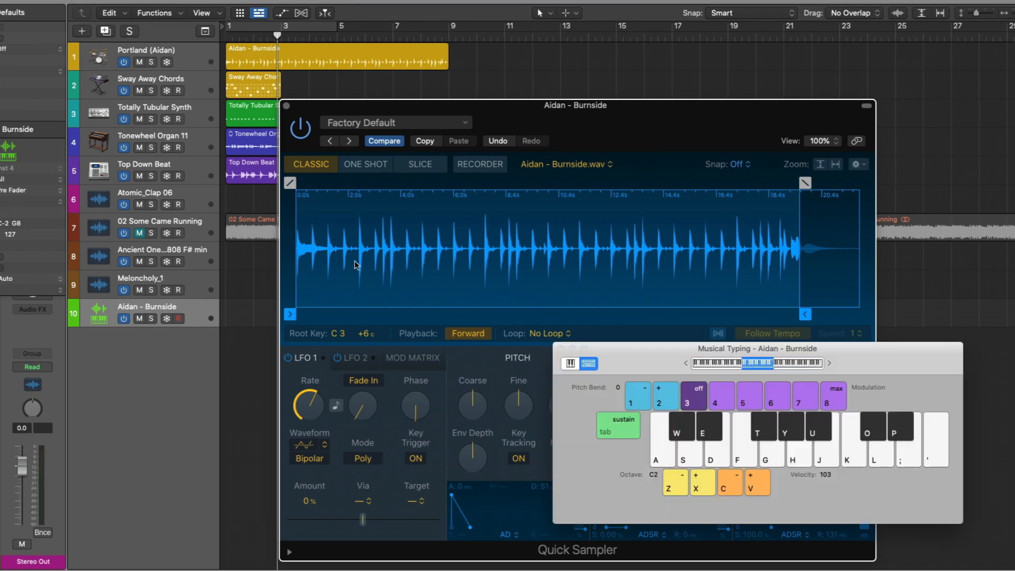
{"action": "key", "text": "a"}
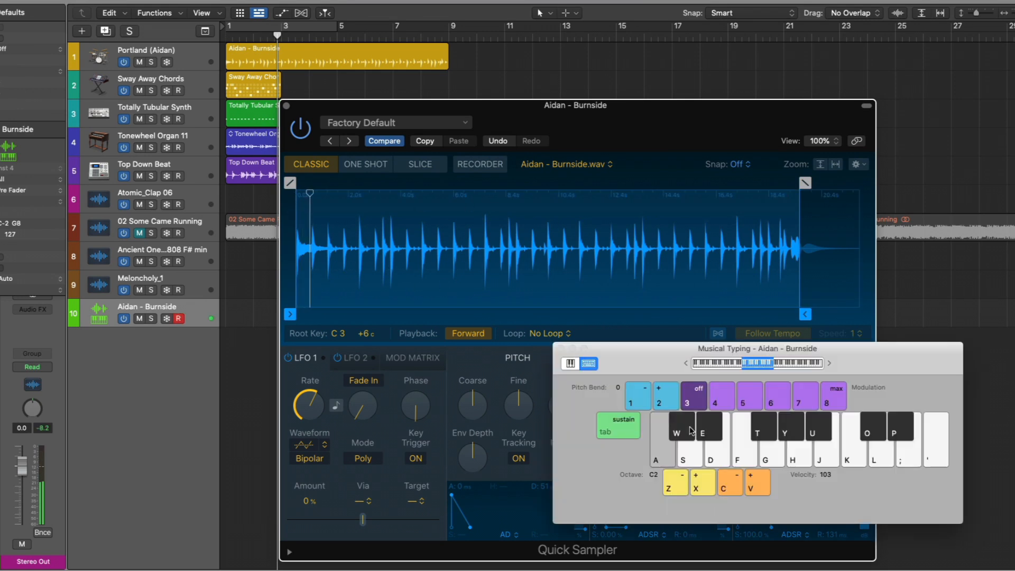
{"action": "key", "text": "x"}
{"action": "key", "text": "a"}
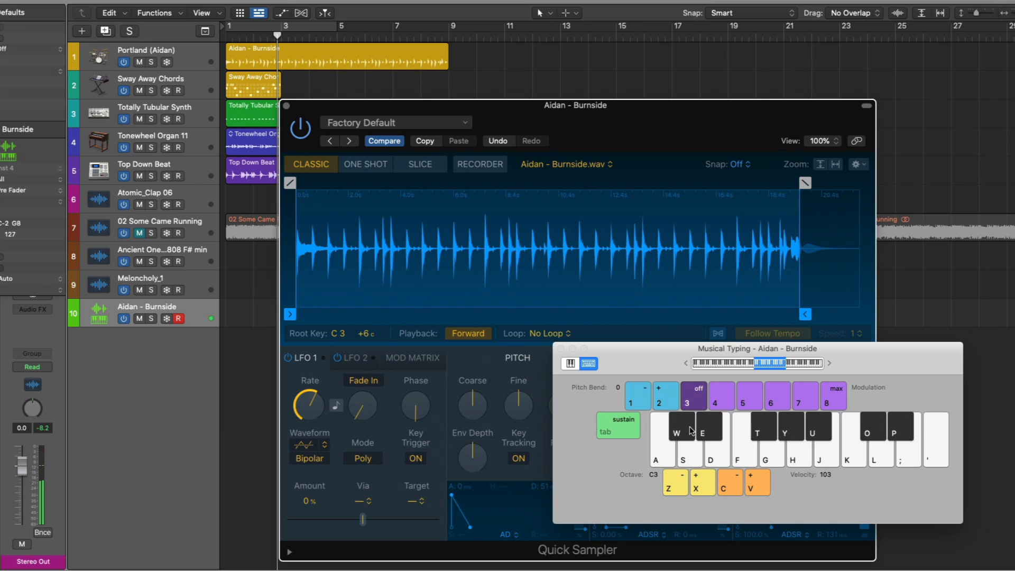
Switch back to Slice mode and load Sway Away Chords by dragging its region into the Quick Sampler.
{"action": "left_click", "coordinate": [421, 164]}
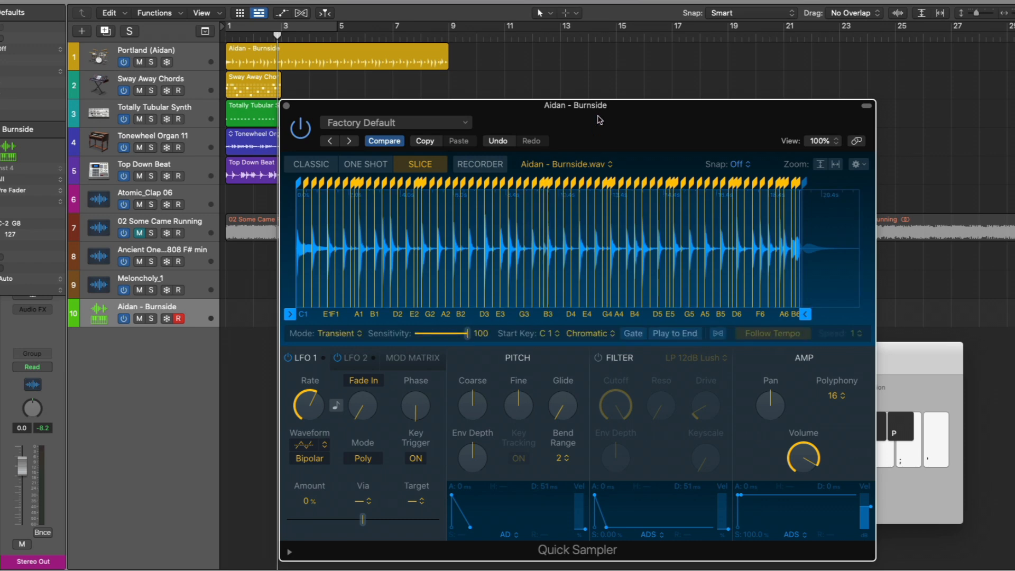
{"action": "left_click_drag", "start_coordinate": [601, 119], "coordinate": [699, 99]}
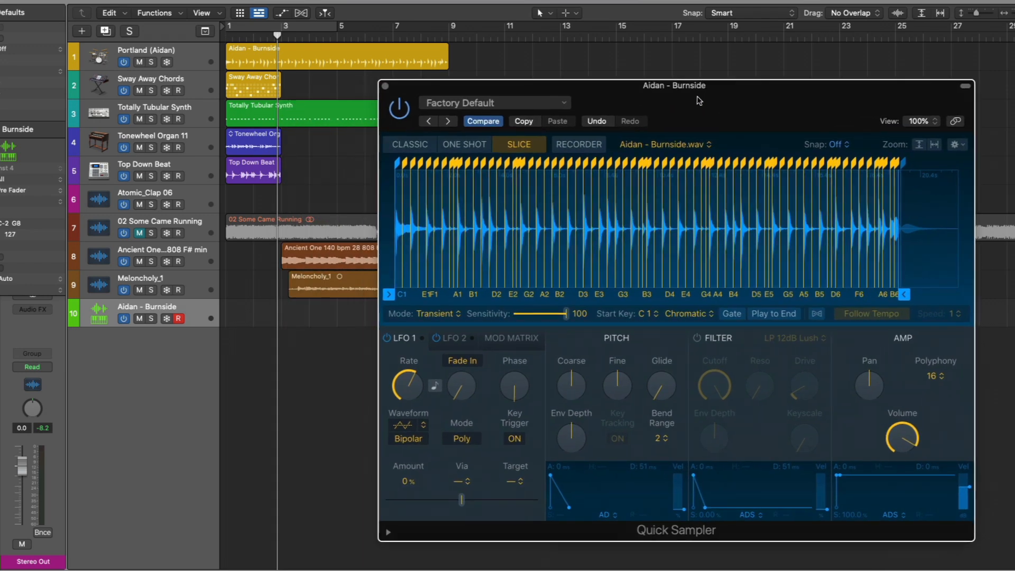
{"action": "left_click", "coordinate": [255, 81]}
{"action": "left_click_drag", "start_coordinate": [255, 81], "coordinate": [790, 230]}
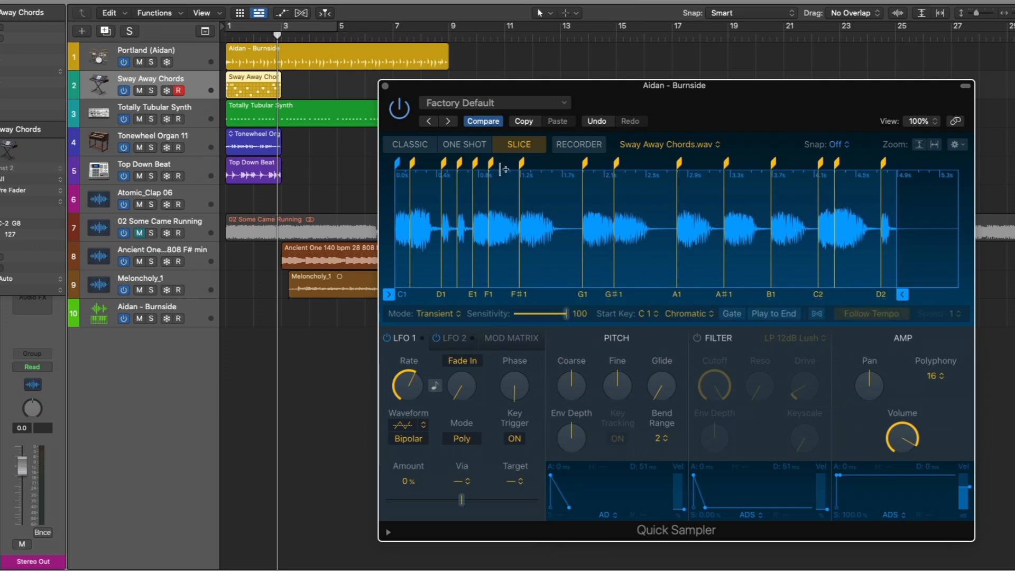
Switch to Classic mode, audition the chords with Musical Typing an octave lower, and close both windows.
{"action": "left_click", "coordinate": [403, 143]}
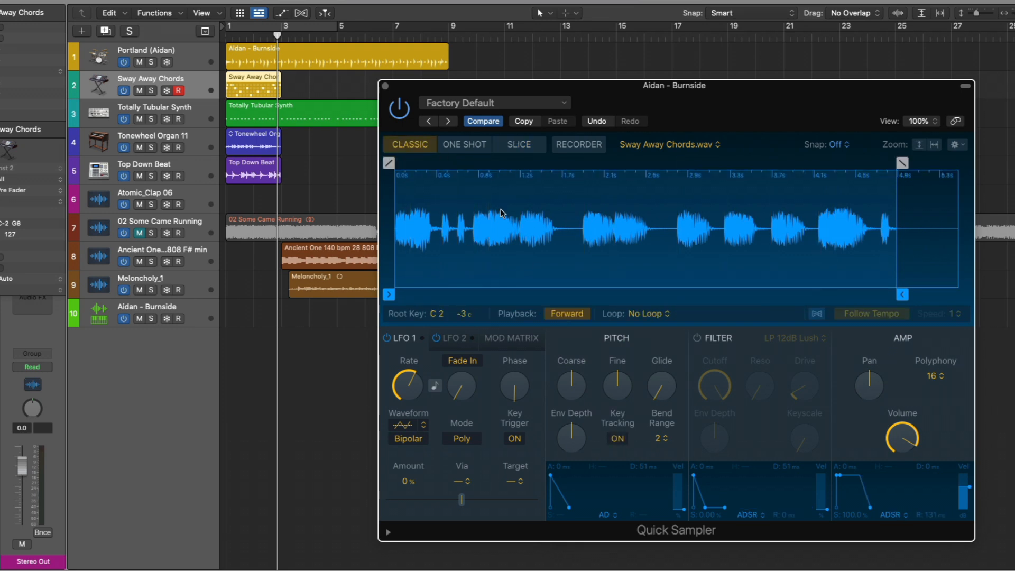
{"action": "key", "text": "super+k"}
{"action": "left_click", "coordinate": [96, 312]}
{"action": "key", "text": "a"}
{"action": "key", "text": "z"}
{"action": "key", "text": "a"}
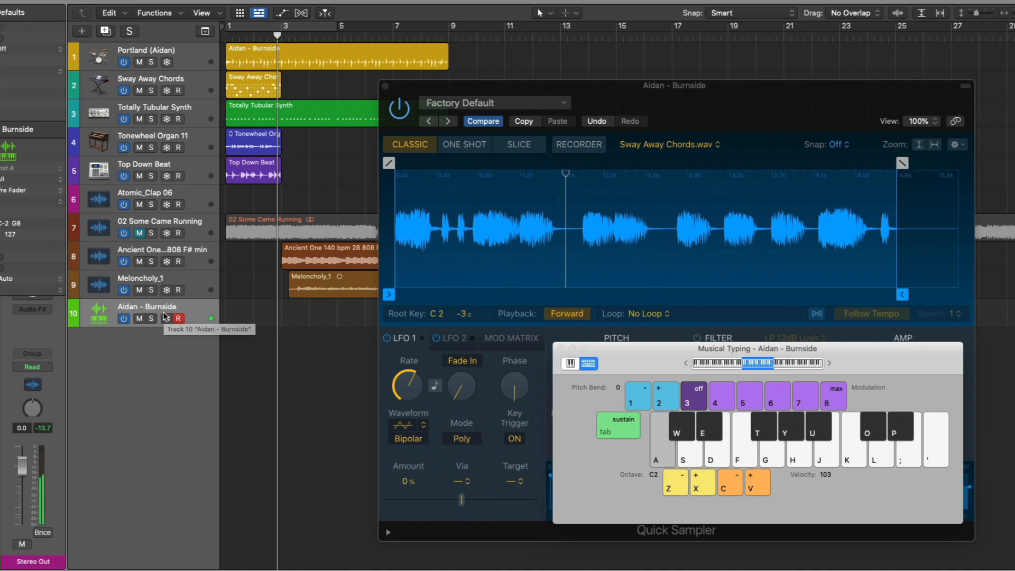
{"action": "left_click", "coordinate": [385, 85]}
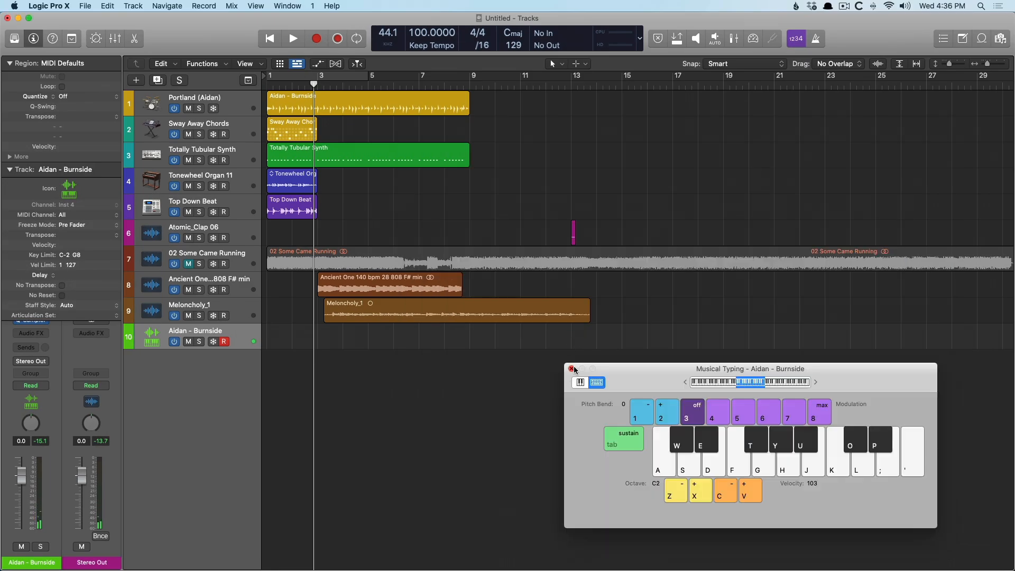
{"action": "left_click", "coordinate": [572, 369]}
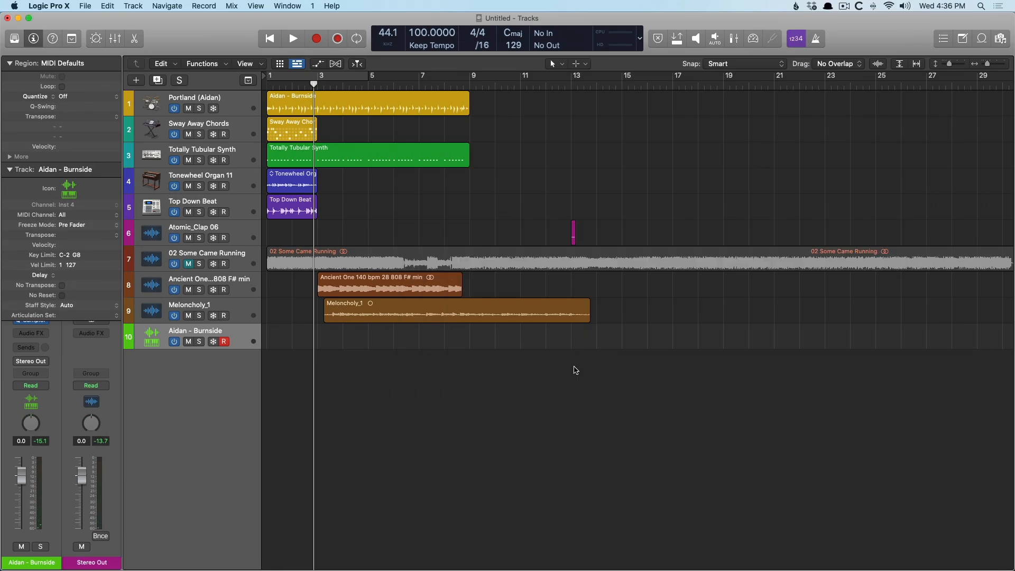
Create a new software instrument track with Alchemy and initialize its preset.
{"action": "key", "text": "alt+super+n"}
{"action": "left_click", "coordinate": [433, 133]}
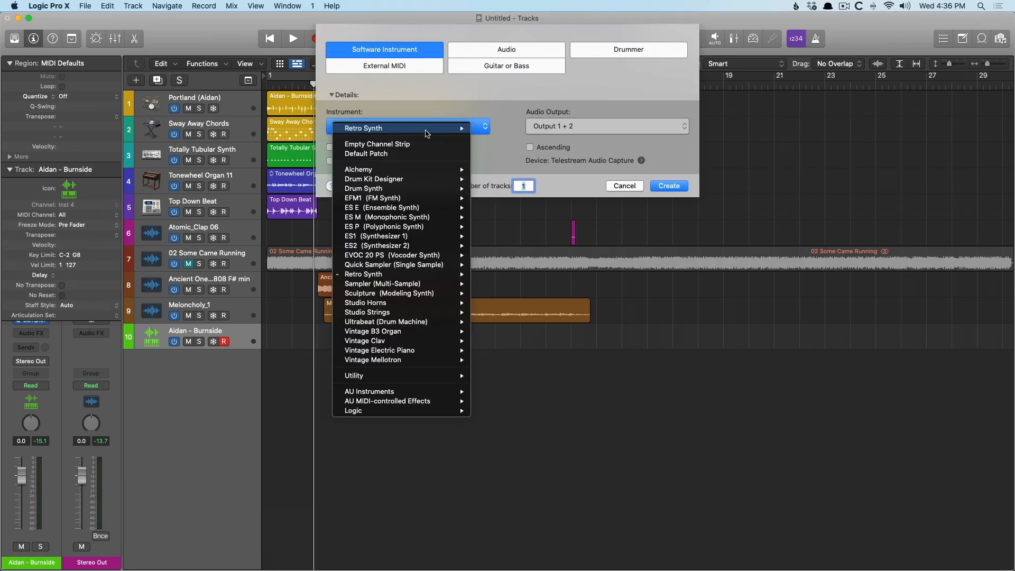
{"action": "left_click", "coordinate": [639, 176]}
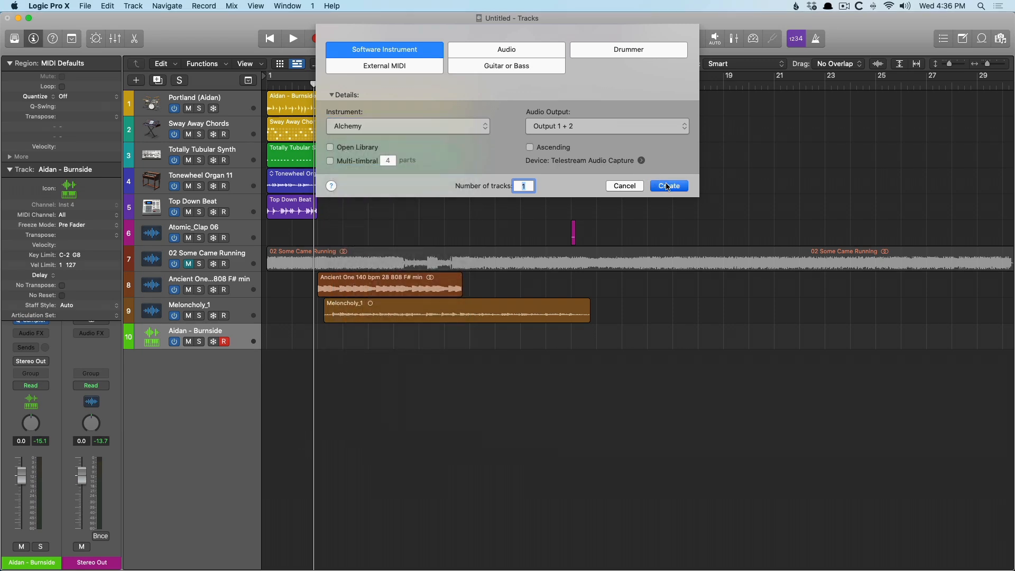
{"action": "left_click", "coordinate": [624, 186]}
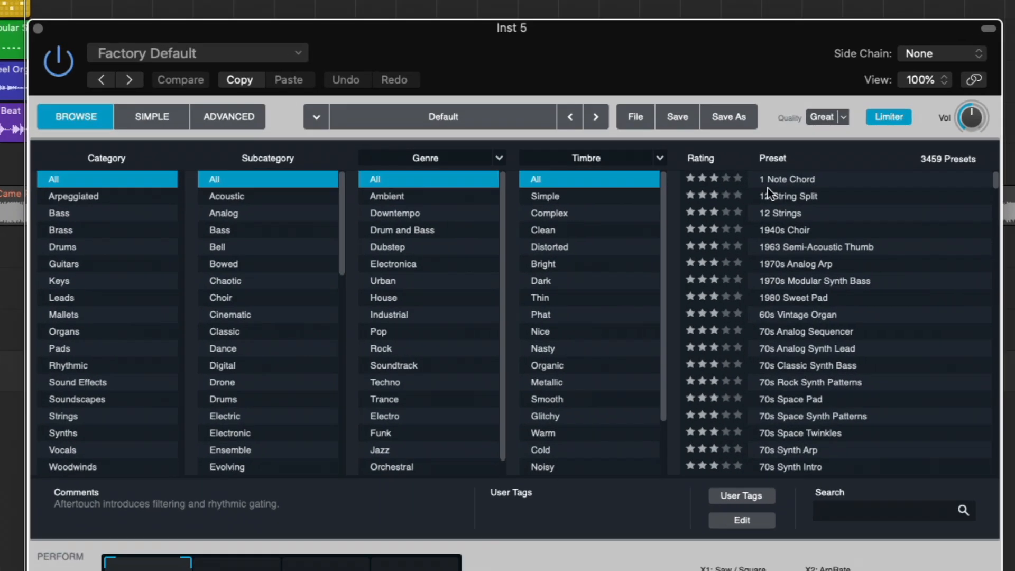
{"action": "left_click", "coordinate": [635, 115]}
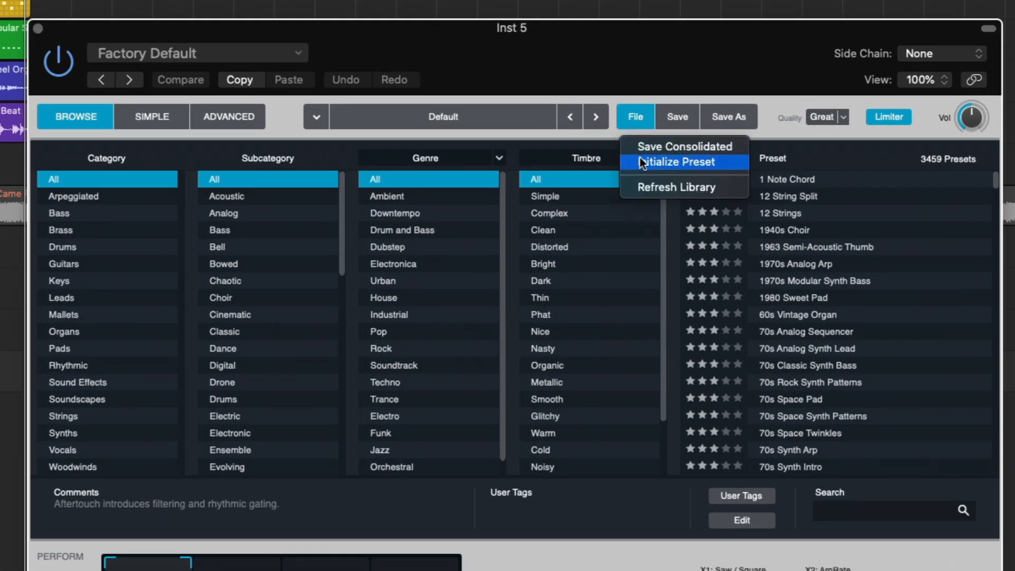
{"action": "left_click", "coordinate": [640, 159]}
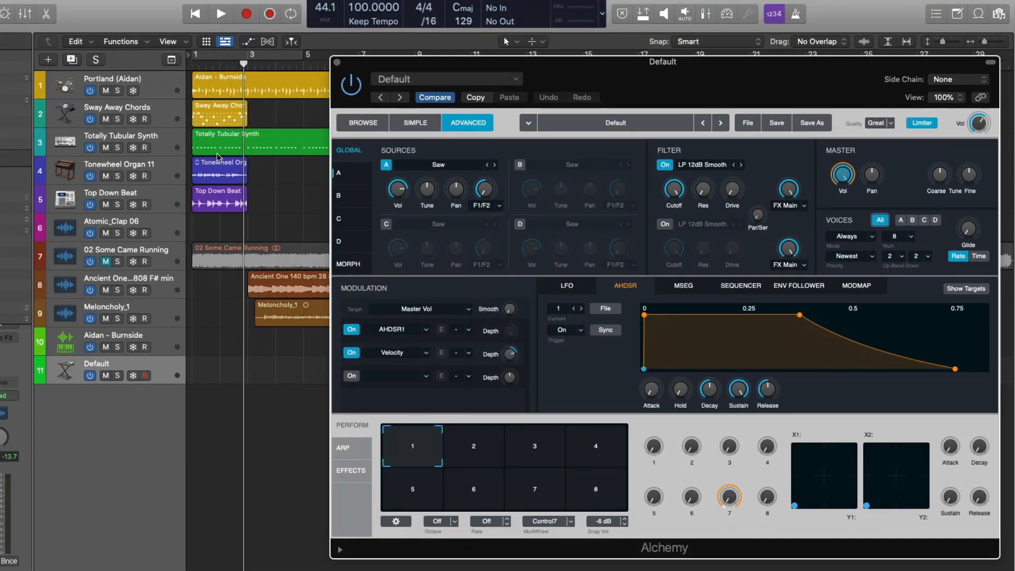
Solo and audition the Totally Tubular Synth track, then load its region into Alchemy's source A.
{"action": "left_click", "coordinate": [119, 147]}
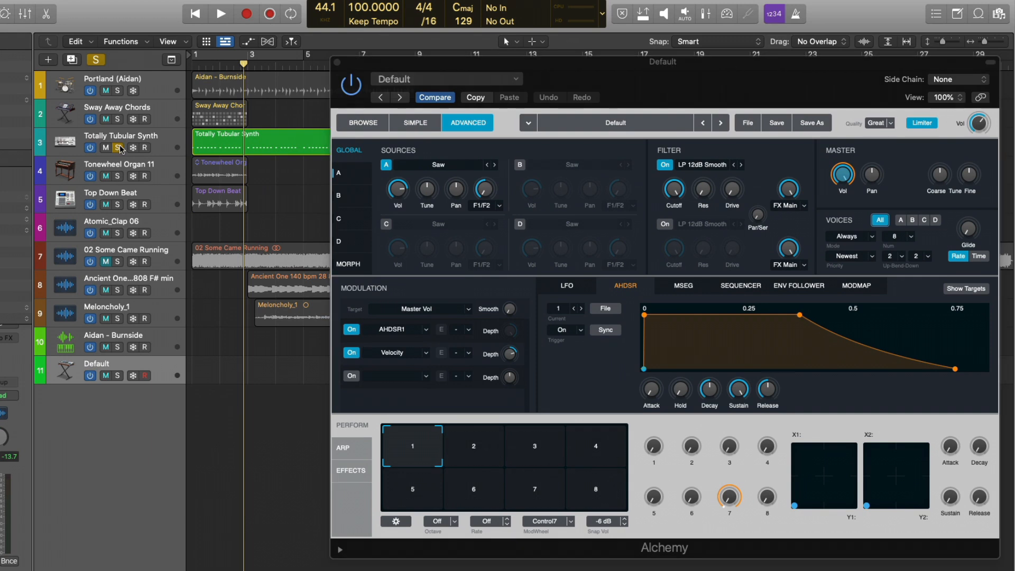
{"action": "key", "text": "Return"}
{"action": "key", "text": "space"}
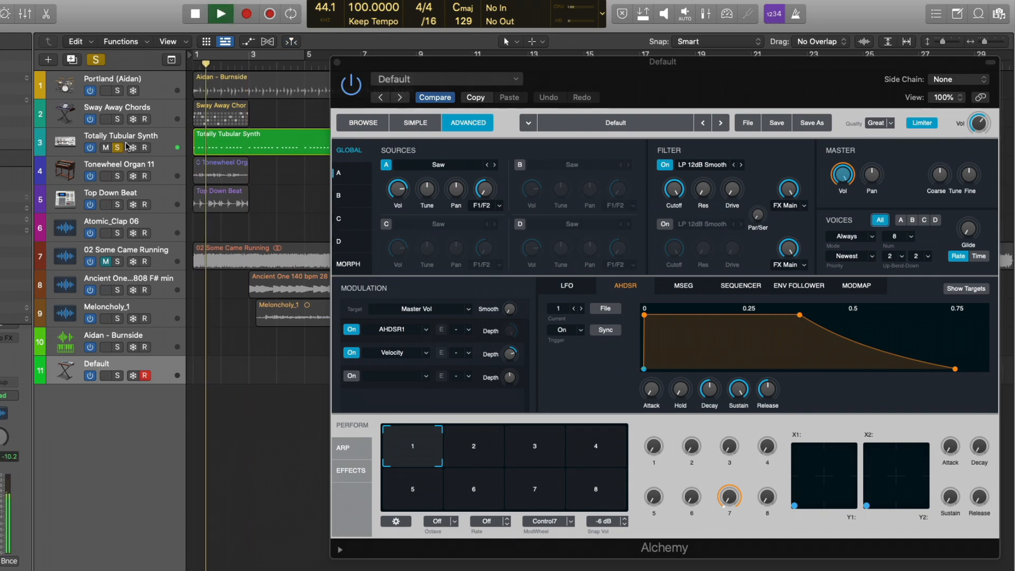
{"action": "key", "text": "space"}
{"action": "left_click", "coordinate": [119, 148]}
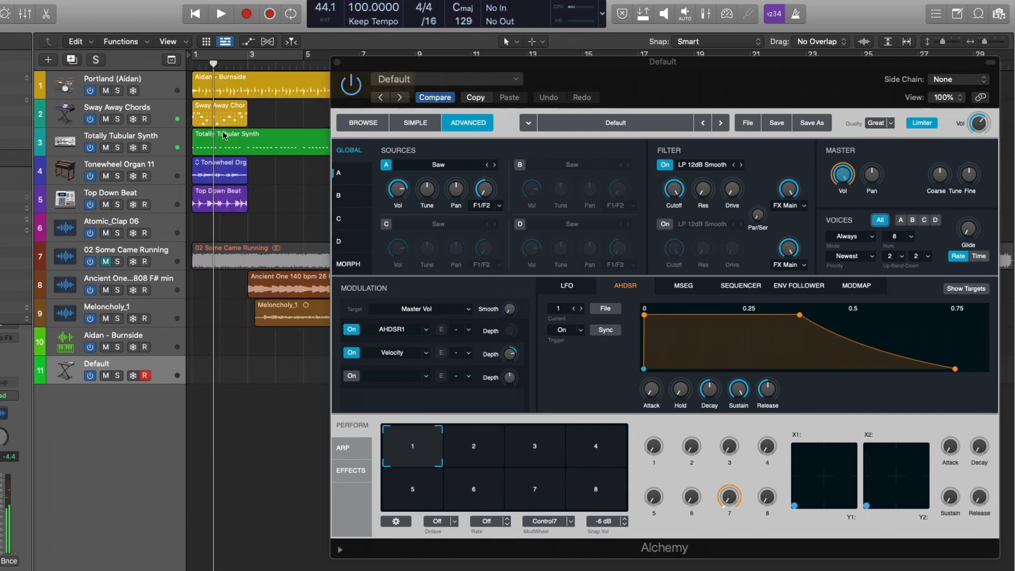
{"action": "left_click_drag", "start_coordinate": [225, 134], "coordinate": [428, 192]}
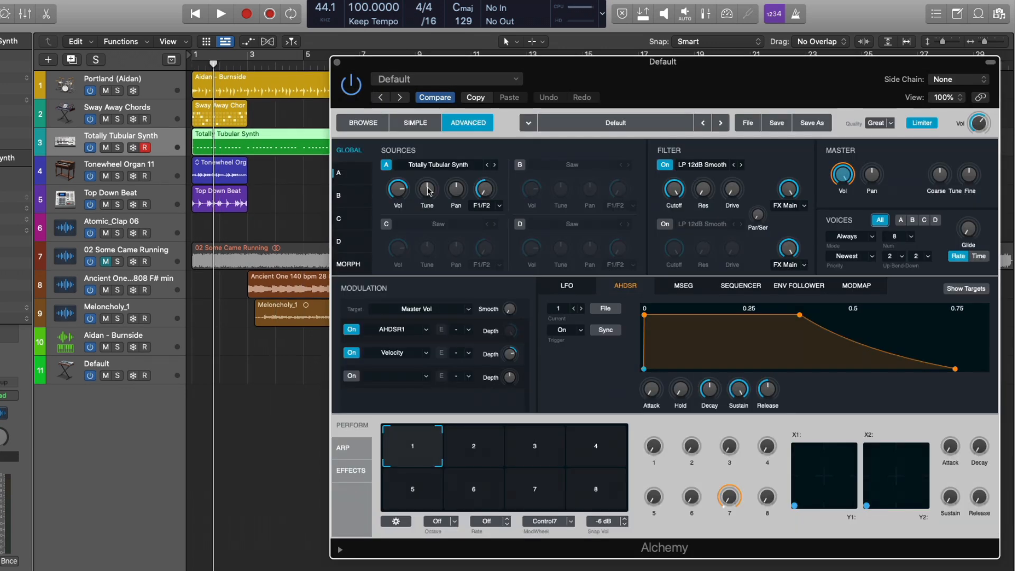
Play the new Alchemy sound with Musical Typing and close both windows.
{"action": "left_click", "coordinate": [59, 367]}
{"action": "key", "text": "super+k"}
{"action": "key", "text": "a"}
{"action": "key", "text": "a"}
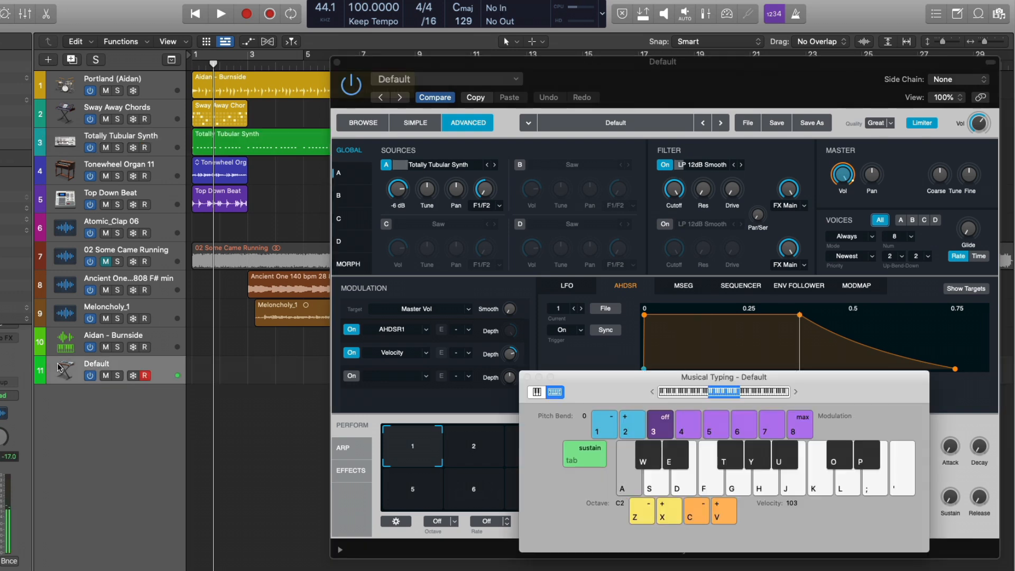
{"action": "key", "text": "d"}
{"action": "key", "text": "f"}
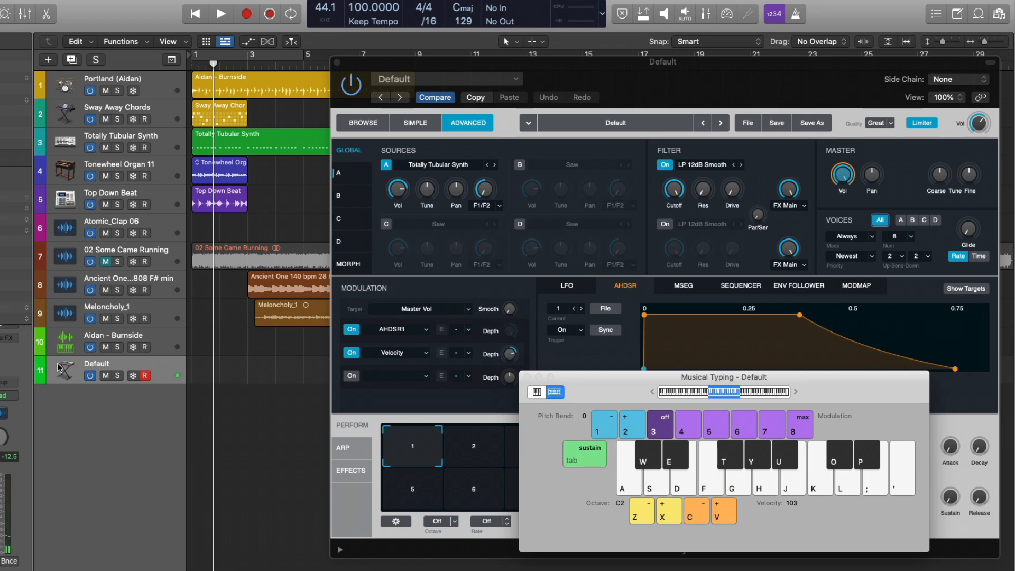
{"action": "left_click", "coordinate": [337, 62]}
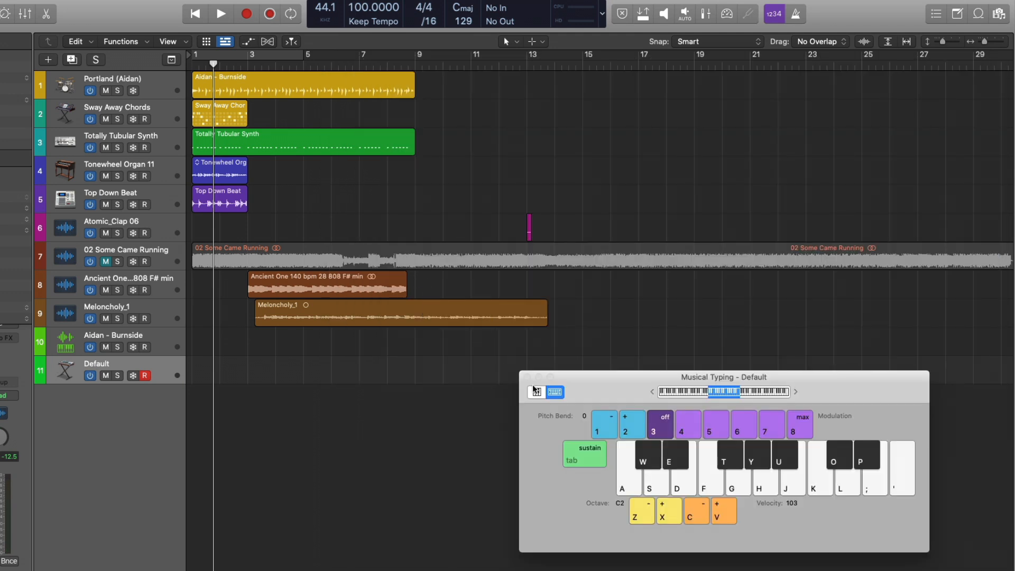
{"action": "left_click", "coordinate": [527, 377]}
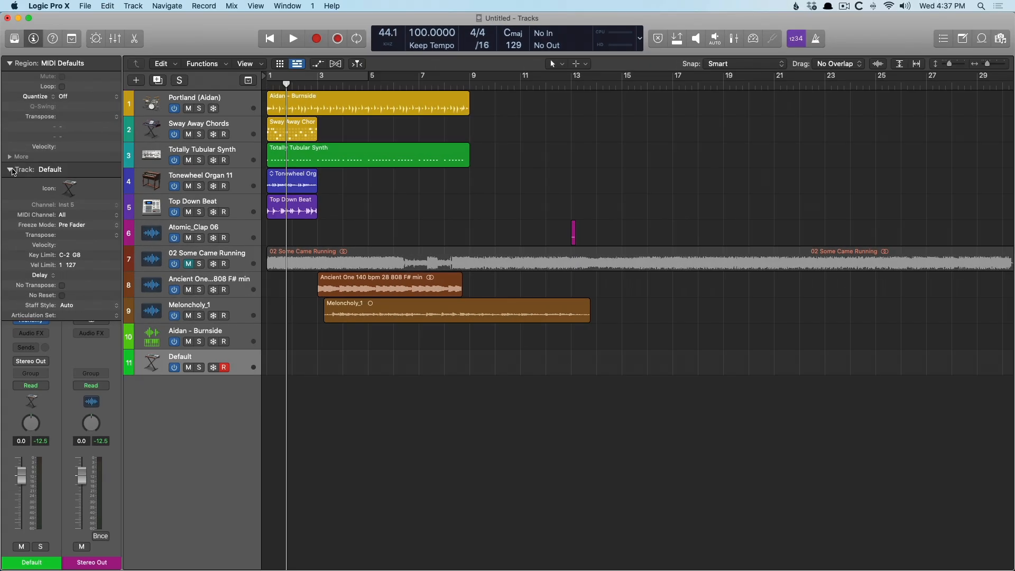
Replace the new track's instrument with Sampler.
{"action": "left_click", "coordinate": [10, 170]}
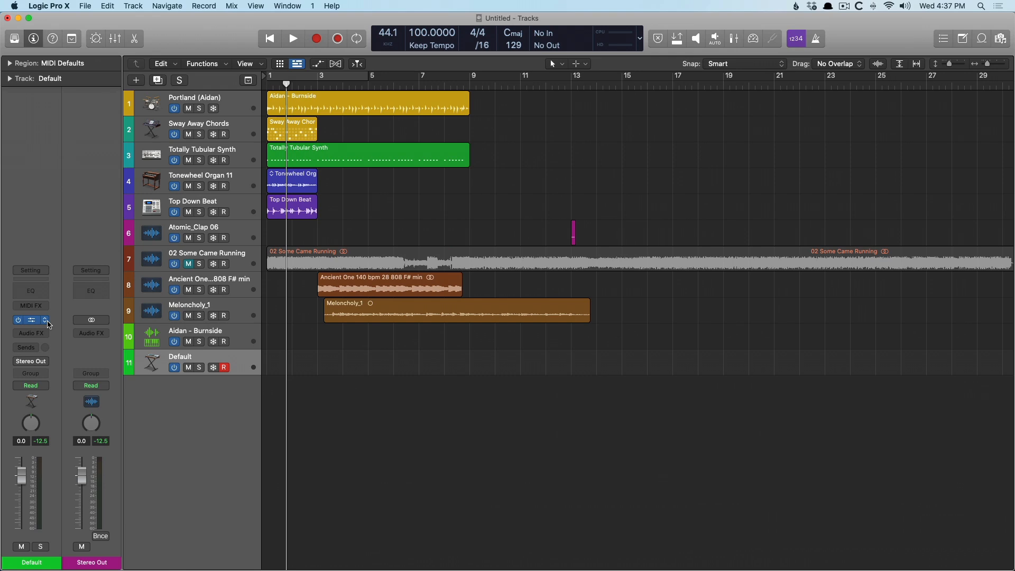
{"action": "left_click", "coordinate": [49, 324]}
{"action": "left_click", "coordinate": [71, 307]}
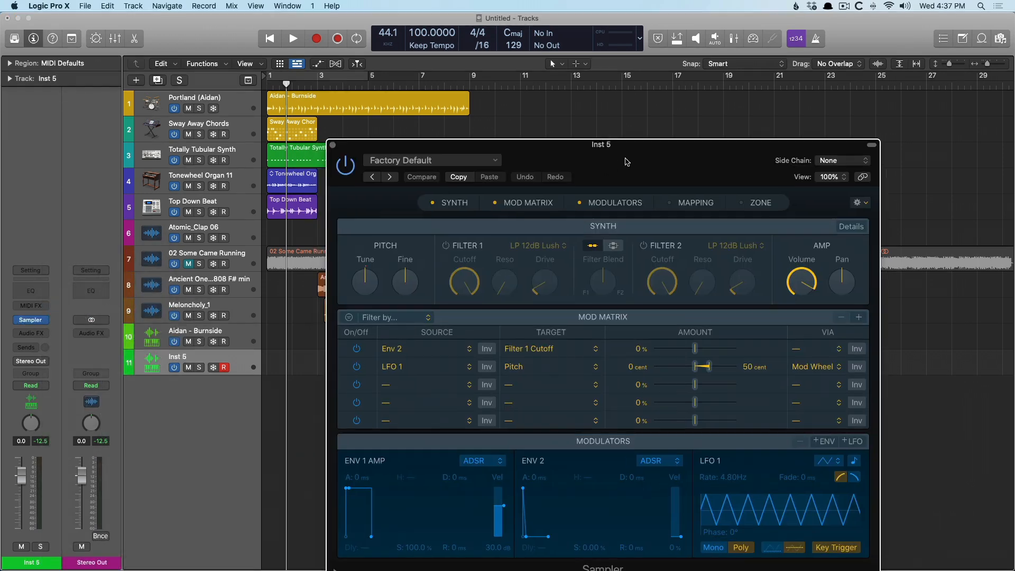
Select the first five tracks' regions and drag them into the Sampler's Mapping area to create zones.
{"action": "left_click_drag", "start_coordinate": [606, 169], "coordinate": [717, 80]}
{"action": "left_click", "coordinate": [790, 117]}
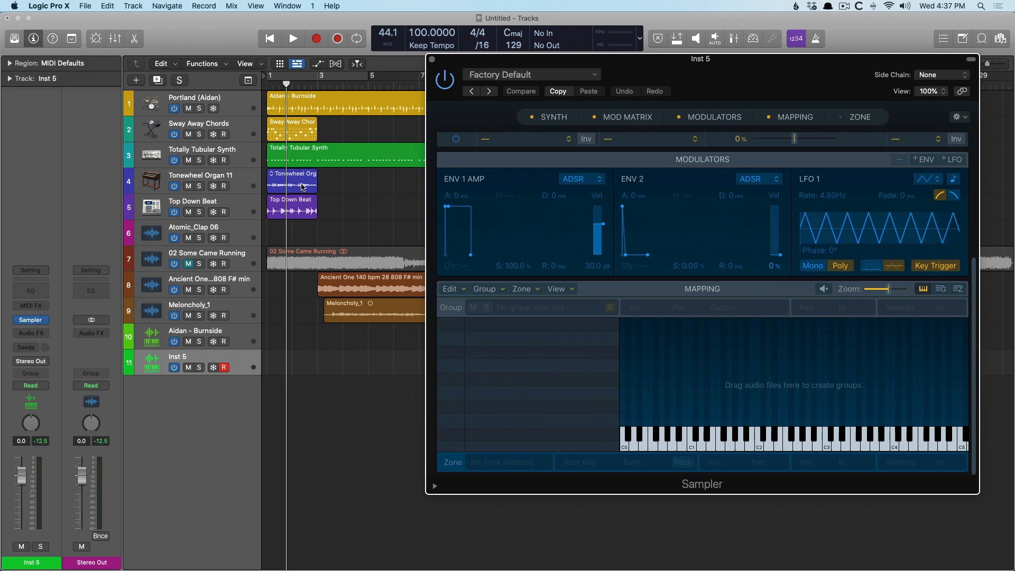
{"action": "left_click_drag", "start_coordinate": [293, 228], "coordinate": [291, 101]}
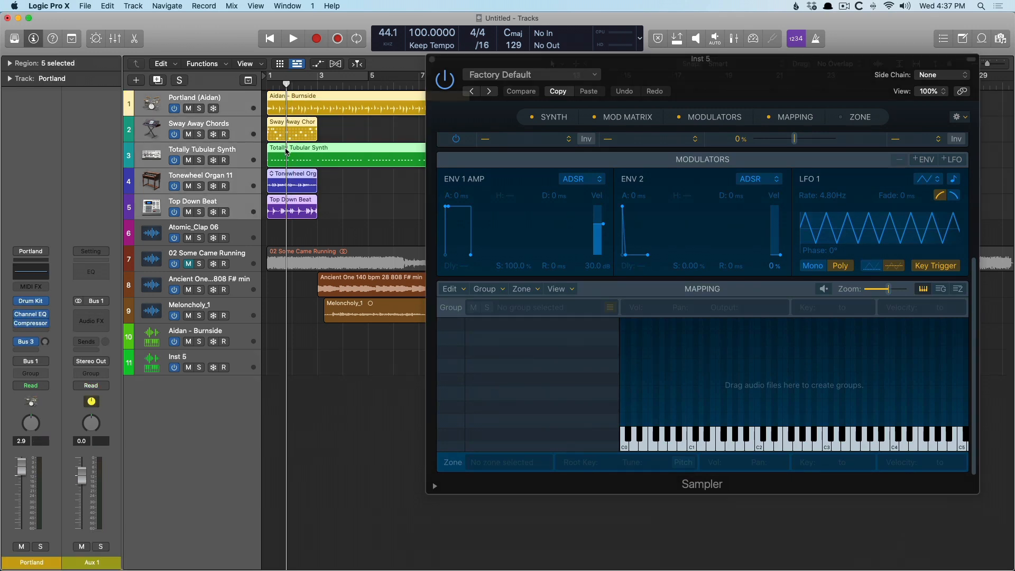
{"action": "left_click_drag", "start_coordinate": [287, 152], "coordinate": [714, 389]}
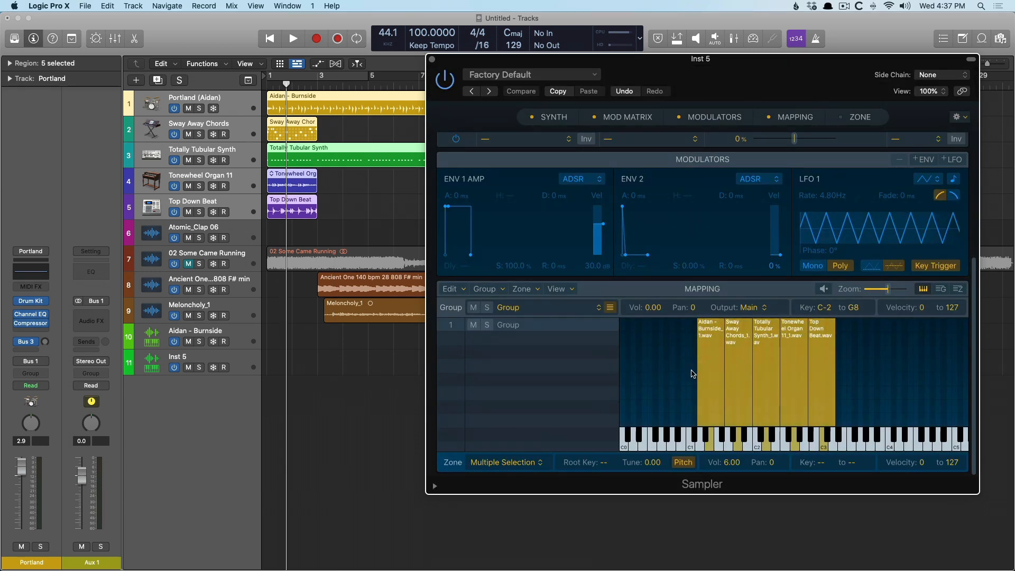
Audition each mapped zone on the Sampler keyboard, then close the Sampler.
{"action": "left_click", "coordinate": [700, 446]}
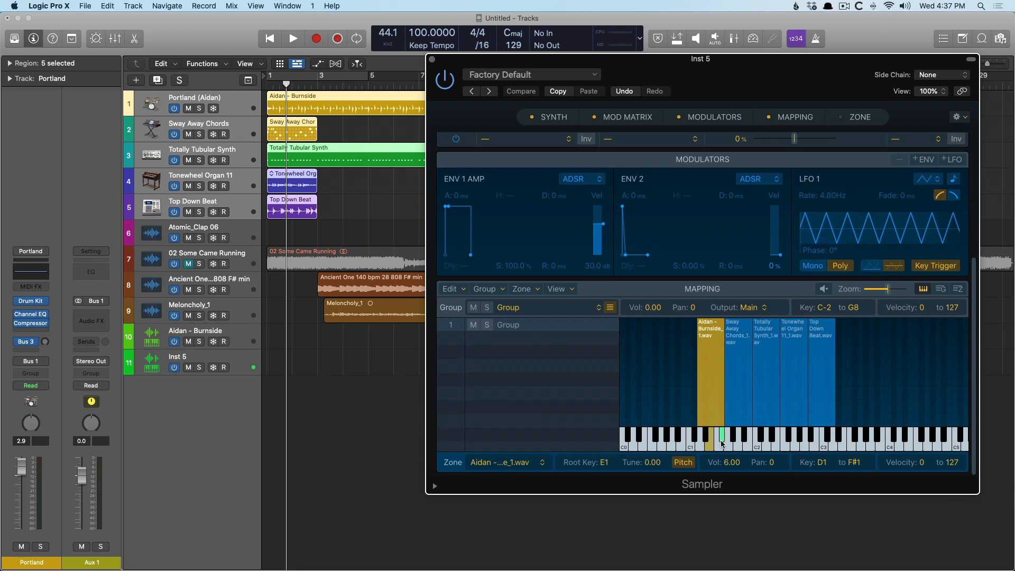
{"action": "left_click", "coordinate": [738, 447]}
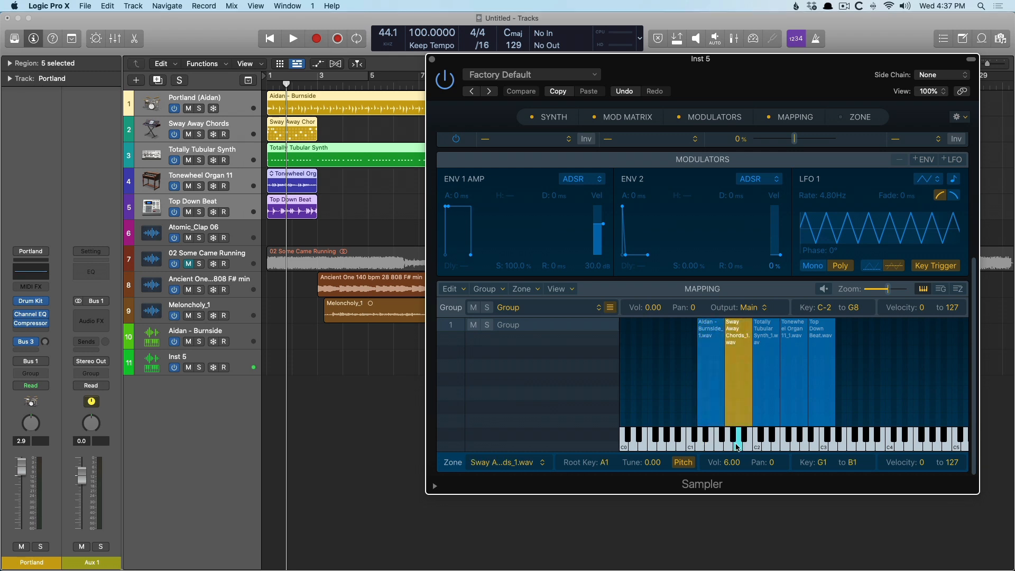
{"action": "left_click", "coordinate": [745, 447]}
{"action": "left_click", "coordinate": [761, 447]}
{"action": "left_click", "coordinate": [819, 447]}
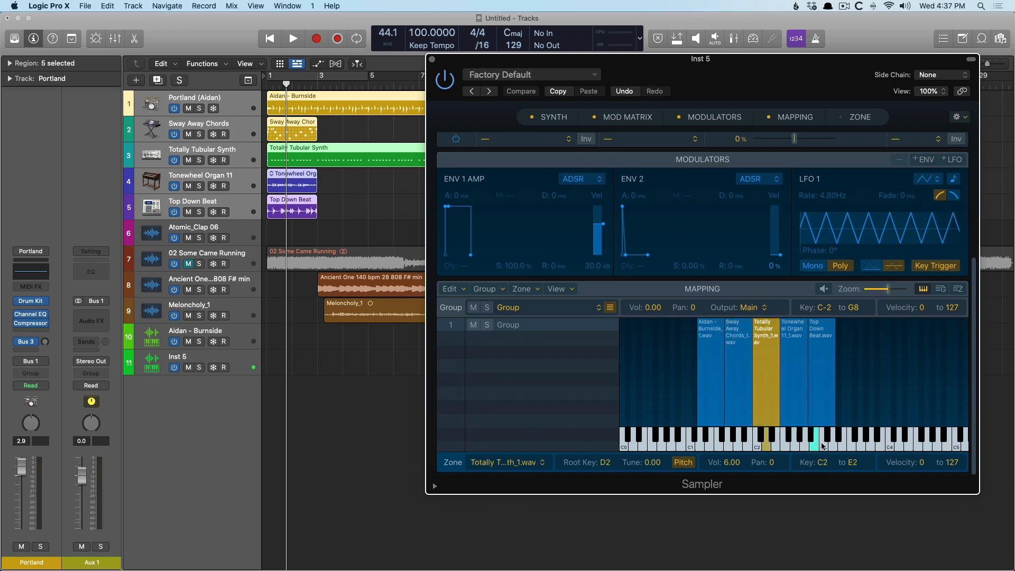
{"action": "left_click", "coordinate": [826, 446]}
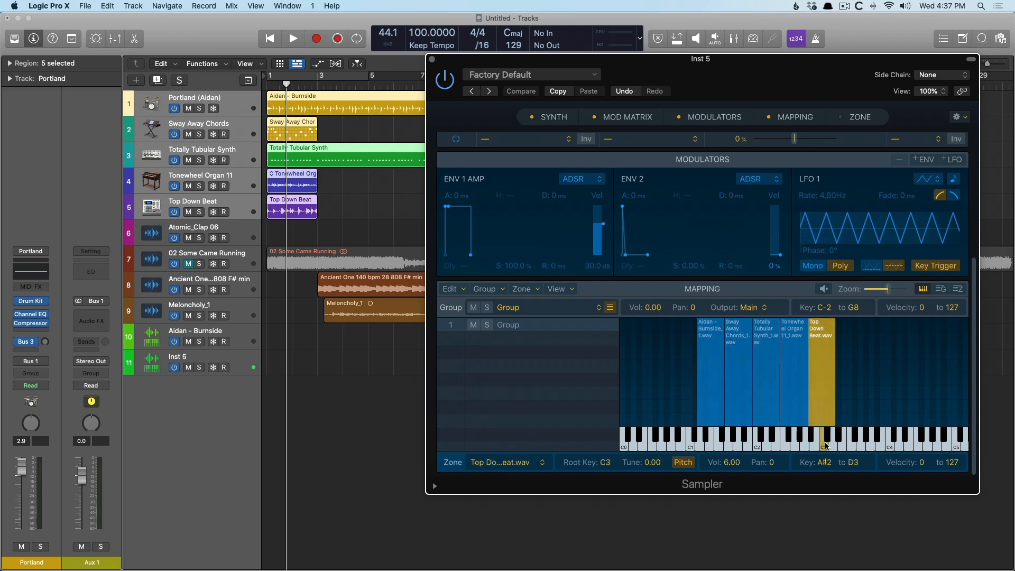
{"action": "left_click", "coordinate": [432, 59]}
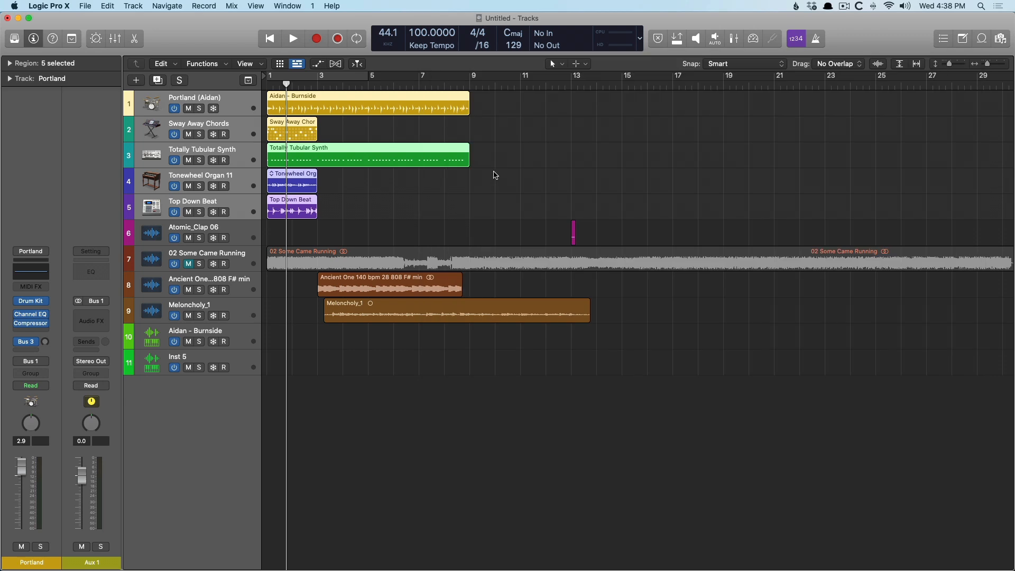
Select Atomic_Clap 01 through Atomic_Clap 12 in All Files and drop them to create a Drum Machine Designer track.
{"action": "key", "text": "f"}
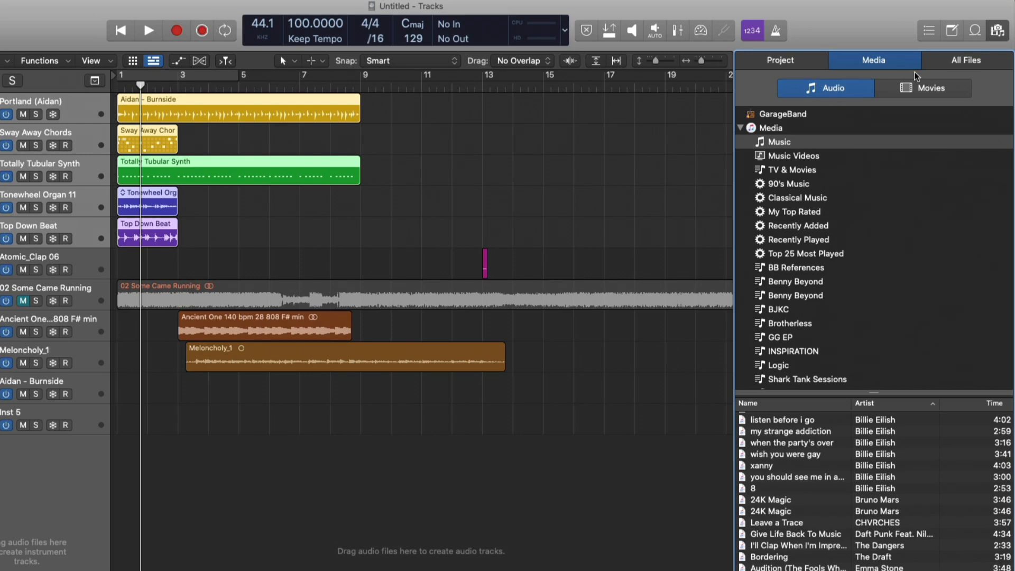
{"action": "left_click", "coordinate": [934, 62]}
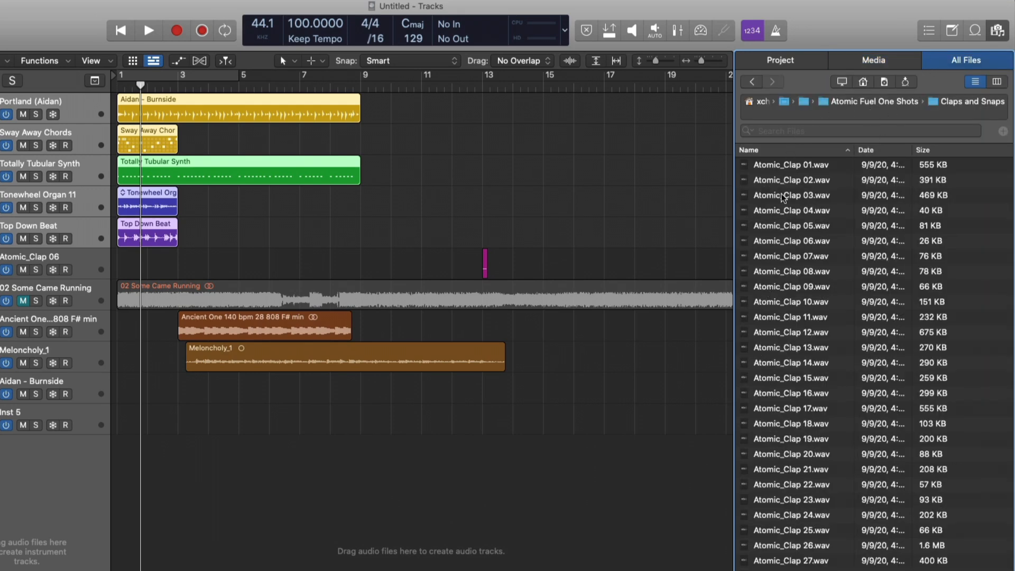
{"action": "left_click", "coordinate": [791, 166]}
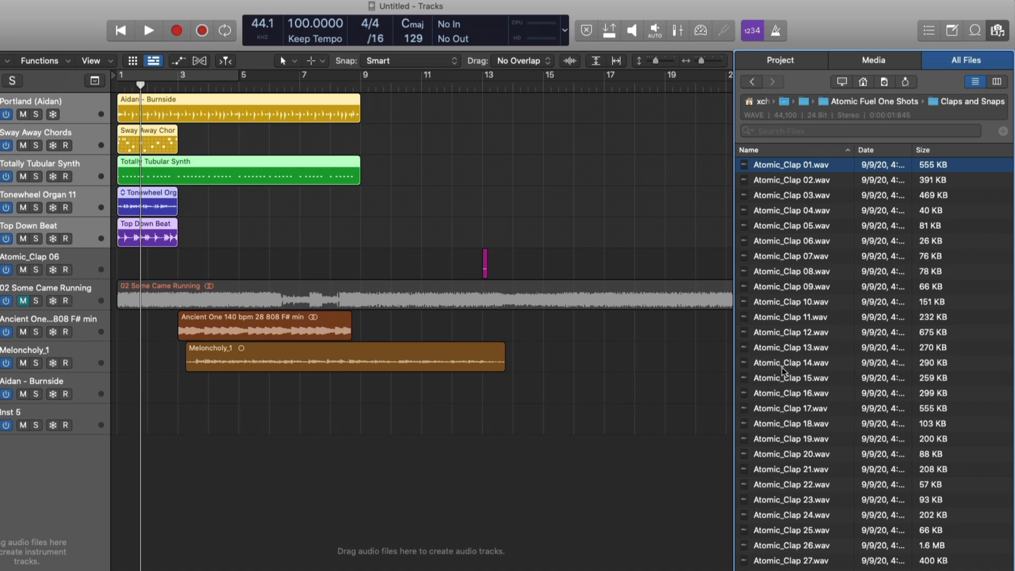
{"action": "left_click", "coordinate": [781, 334], "text": "shift"}
{"action": "left_click_drag", "start_coordinate": [832, 245], "coordinate": [47, 495]}
Audition the clap pads, close Drum Machine Designer and collapse the track stack.
{"action": "left_click_drag", "start_coordinate": [250, 397], "coordinate": [249, 398]}
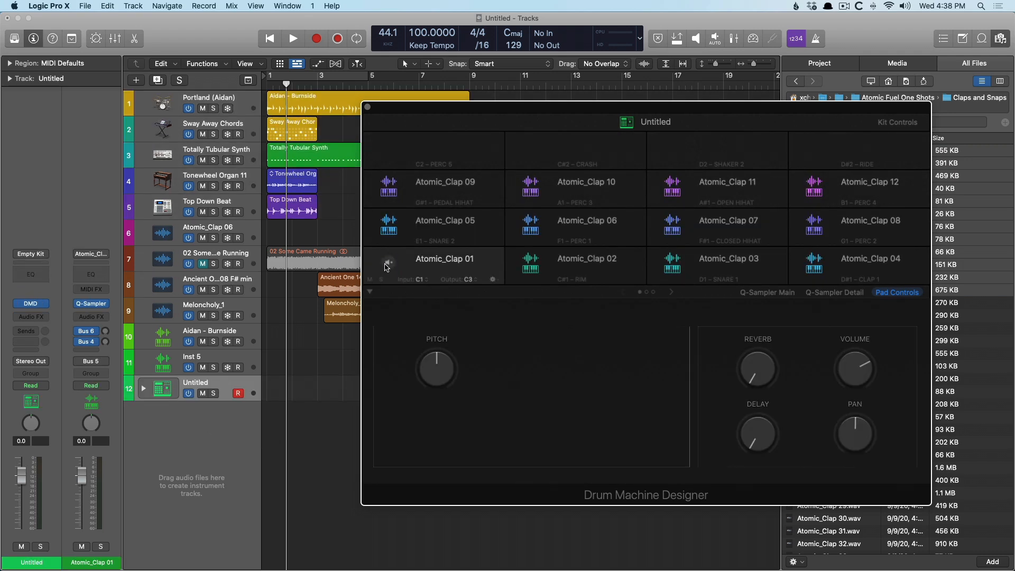
{"action": "left_click", "coordinate": [530, 265]}
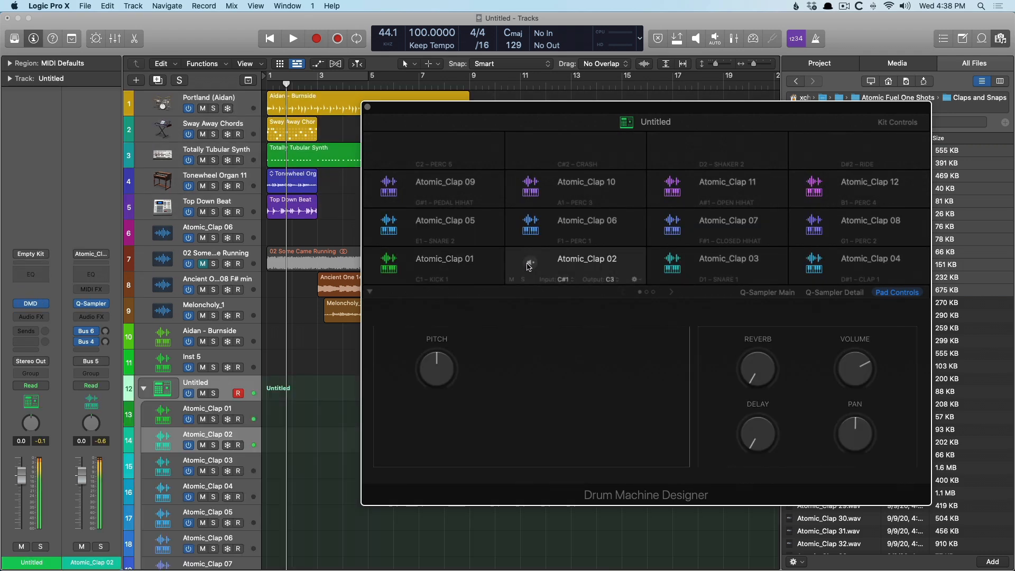
{"action": "left_click", "coordinate": [671, 262]}
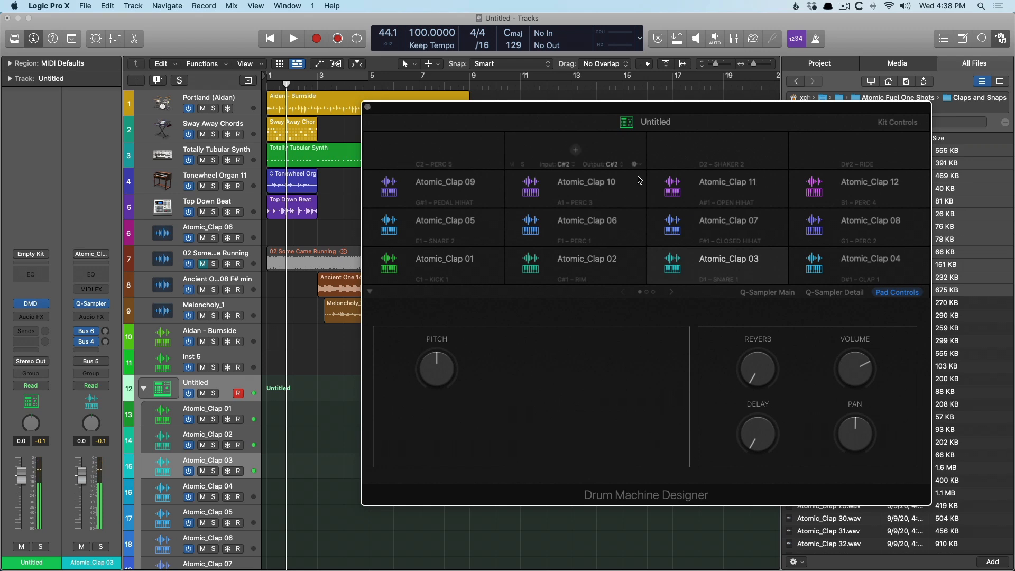
{"action": "left_click", "coordinate": [367, 106]}
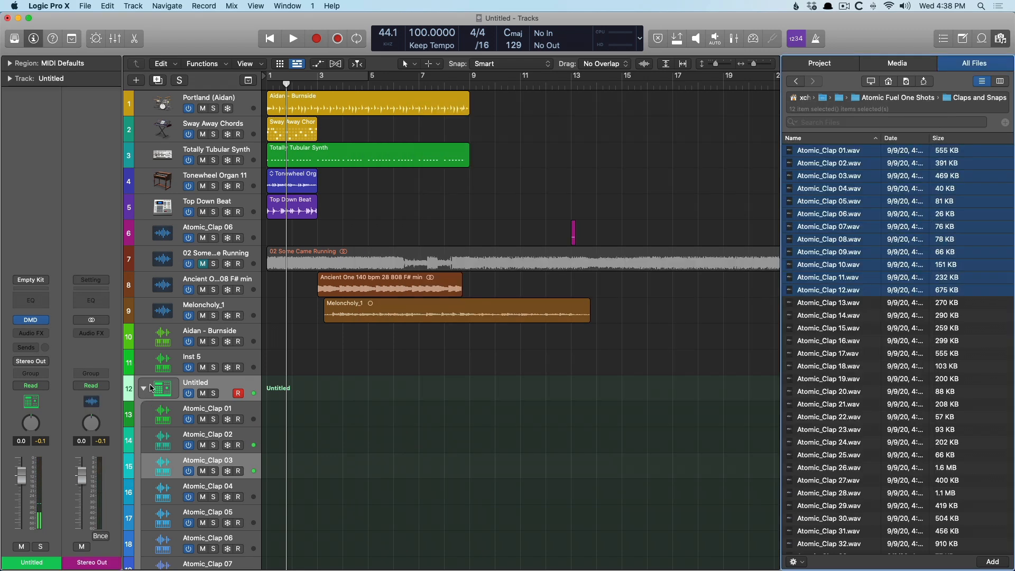
{"action": "left_click", "coordinate": [156, 392]}
{"action": "left_click", "coordinate": [144, 389]}
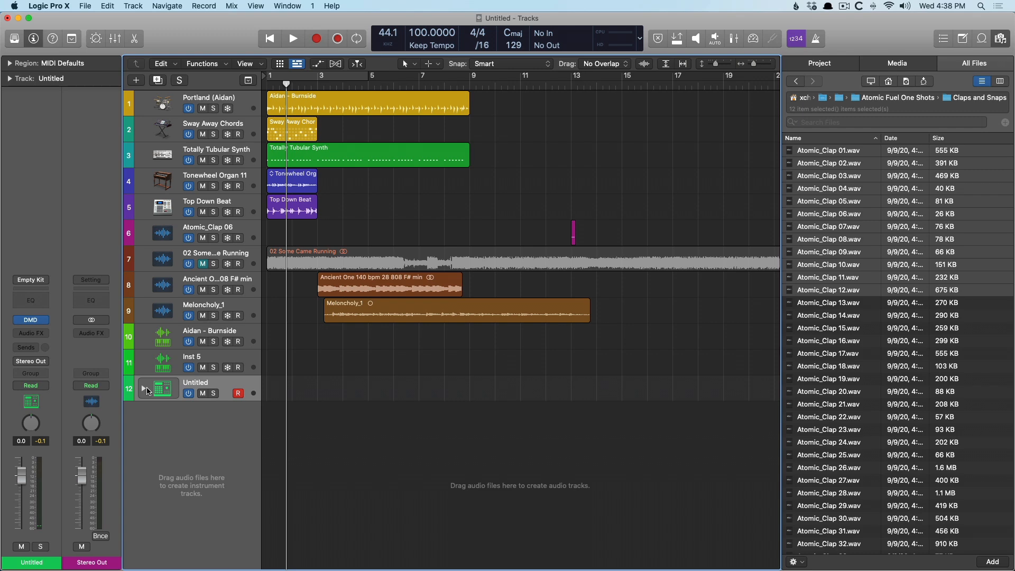
Create a new software instrument track with an Empty Channel Strip.
{"action": "double_click", "coordinate": [210, 436]}
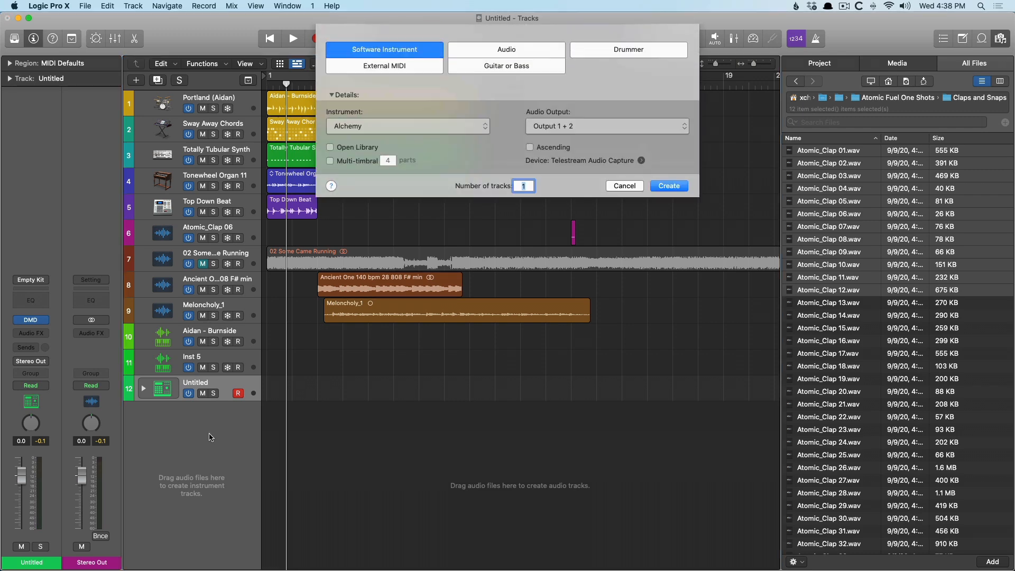
{"action": "left_click", "coordinate": [360, 126]}
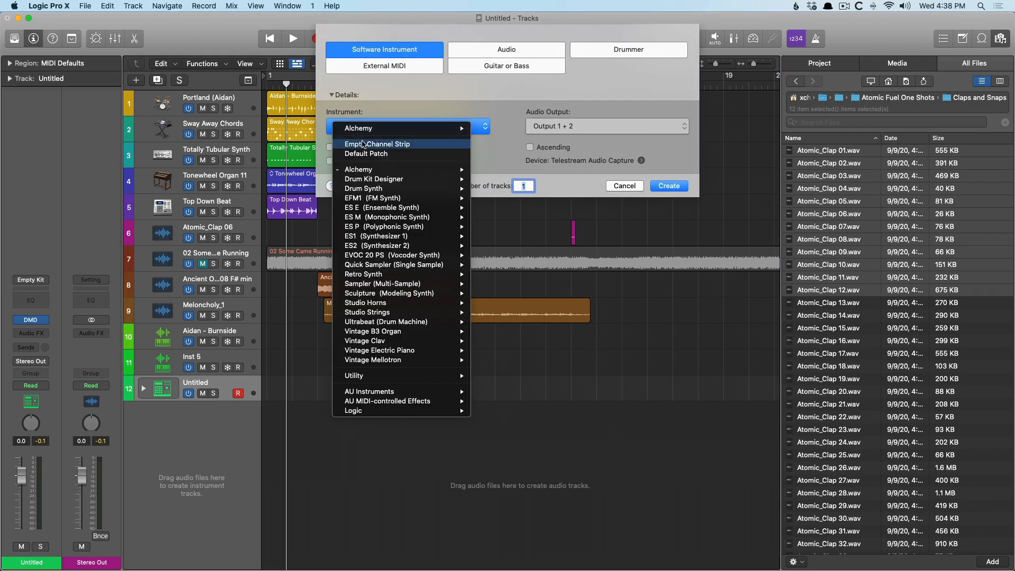
{"action": "left_click", "coordinate": [364, 140]}
{"action": "left_click", "coordinate": [670, 186]}
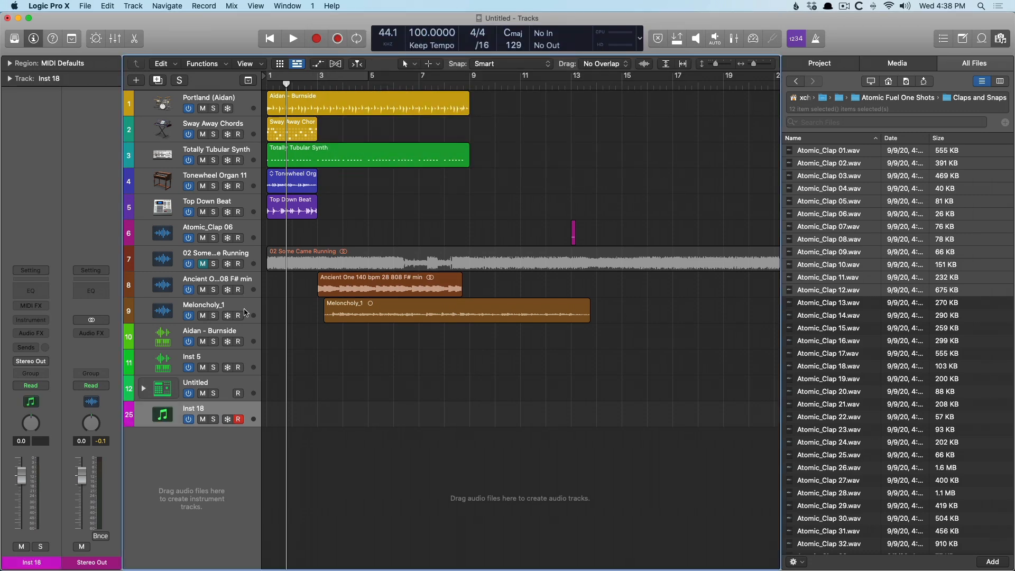
Load the Empty Kit patch from the Electronic Drum Kit sounds onto the new instrument track.
{"action": "key", "text": "y"}
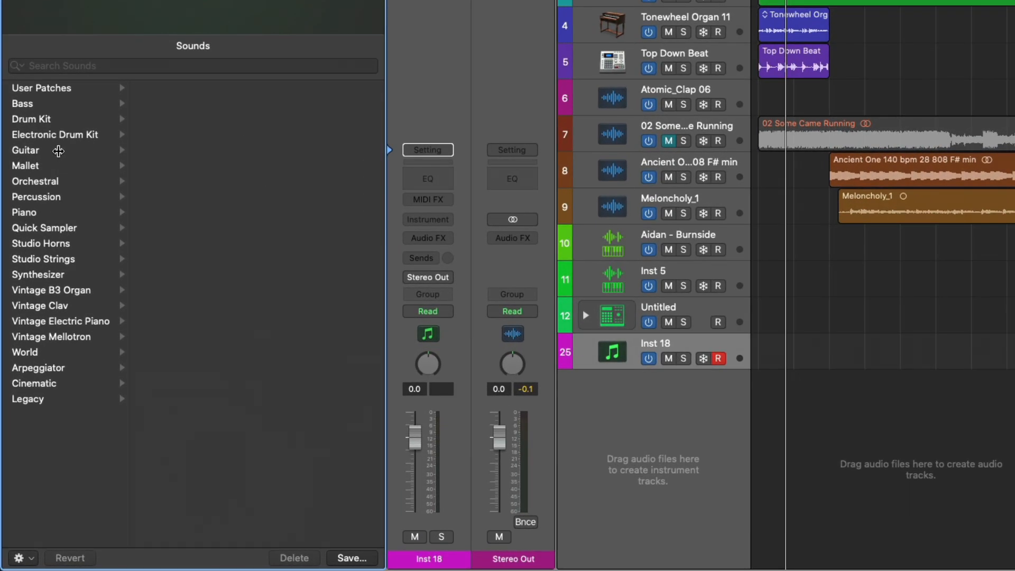
{"action": "left_click", "coordinate": [51, 261]}
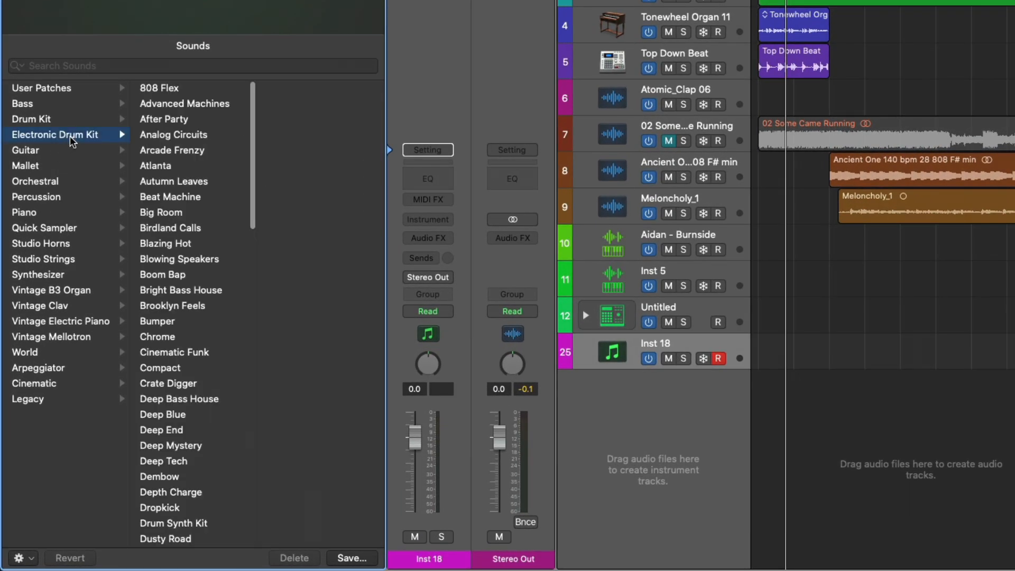
{"action": "scroll", "coordinate": [180, 299], "scroll_direction": "down", "scroll_amount": 10}
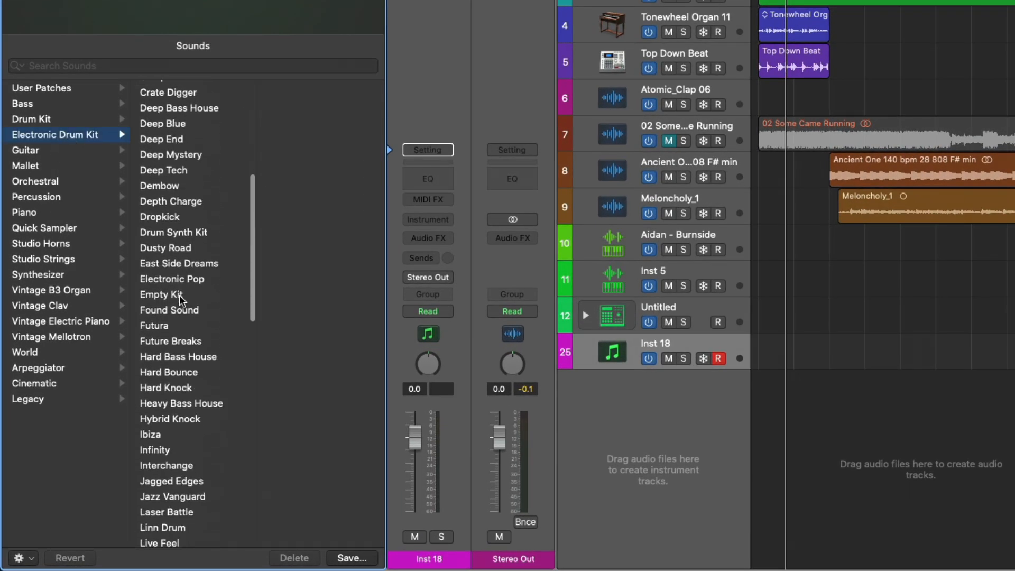
{"action": "left_click", "coordinate": [171, 295]}
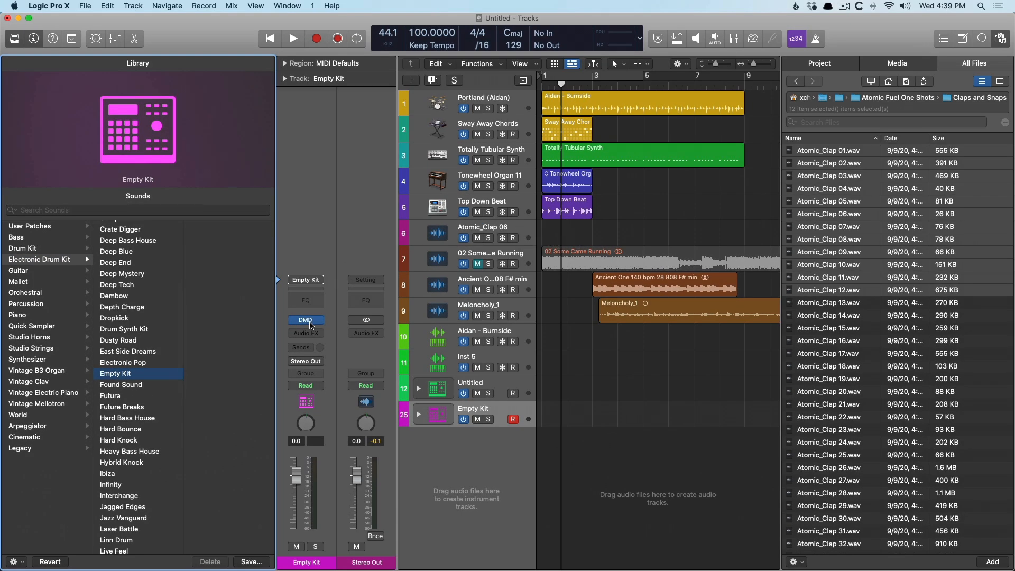
Drop the twelve Atomic_Clap files onto the first Drum Machine Designer pad, audition a clap pad and close the window.
{"action": "left_click", "coordinate": [305, 320]}
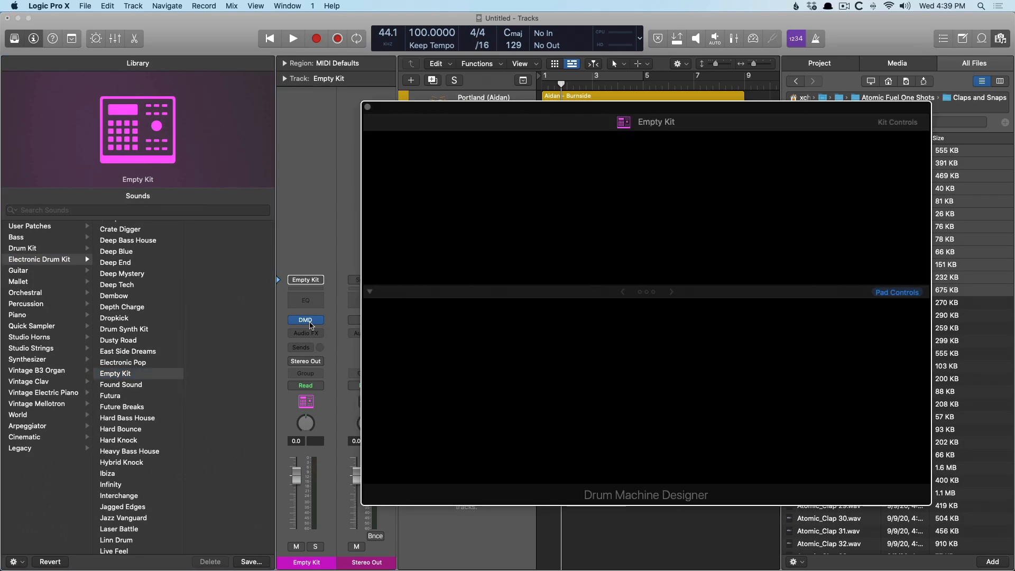
{"action": "key", "text": "super+Tab"}
{"action": "left_click_drag", "start_coordinate": [563, 394], "coordinate": [419, 263]}
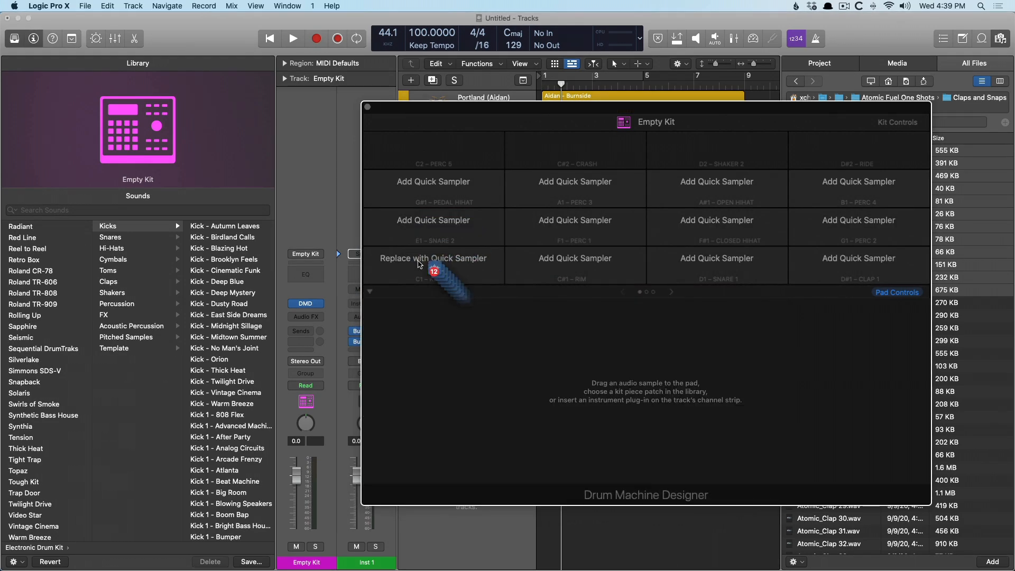
{"action": "left_click_drag", "start_coordinate": [419, 263], "coordinate": [420, 264]}
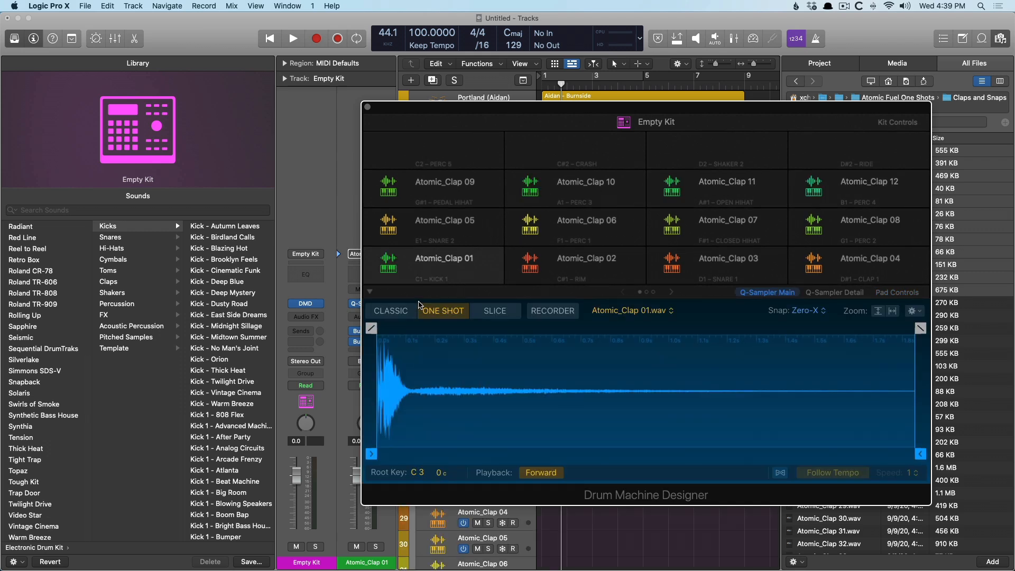
{"action": "left_click", "coordinate": [534, 191]}
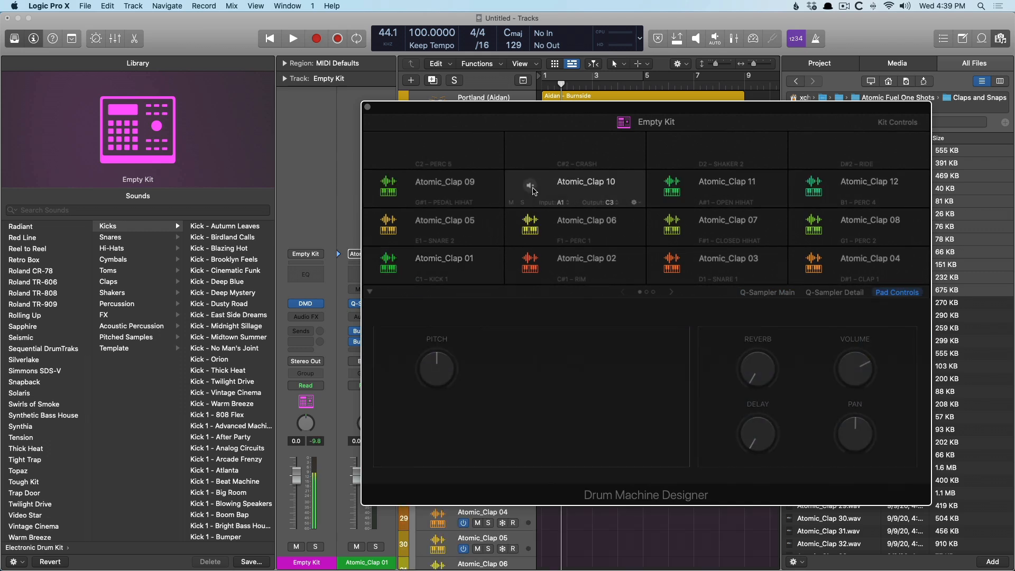
{"action": "left_click", "coordinate": [366, 108]}
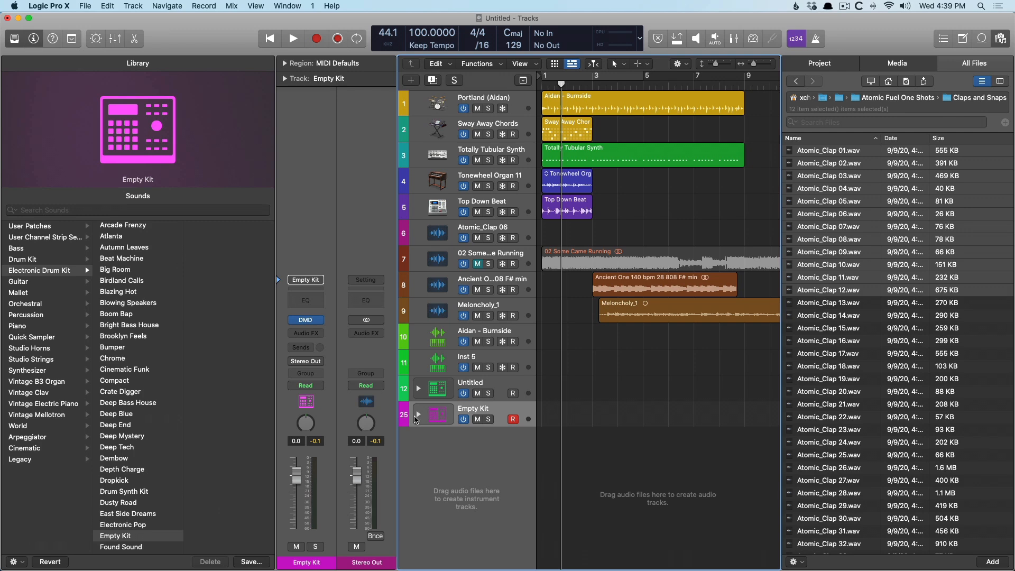
Create a new software instrument track using the Retro Synth instrument.
{"action": "key", "text": "alt+super+n"}
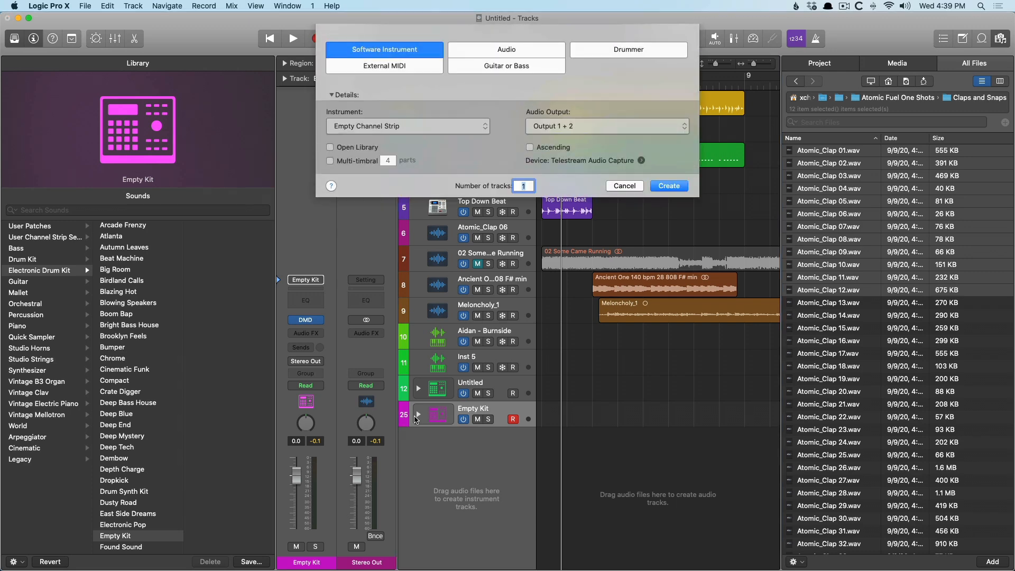
{"action": "left_click", "coordinate": [390, 127]}
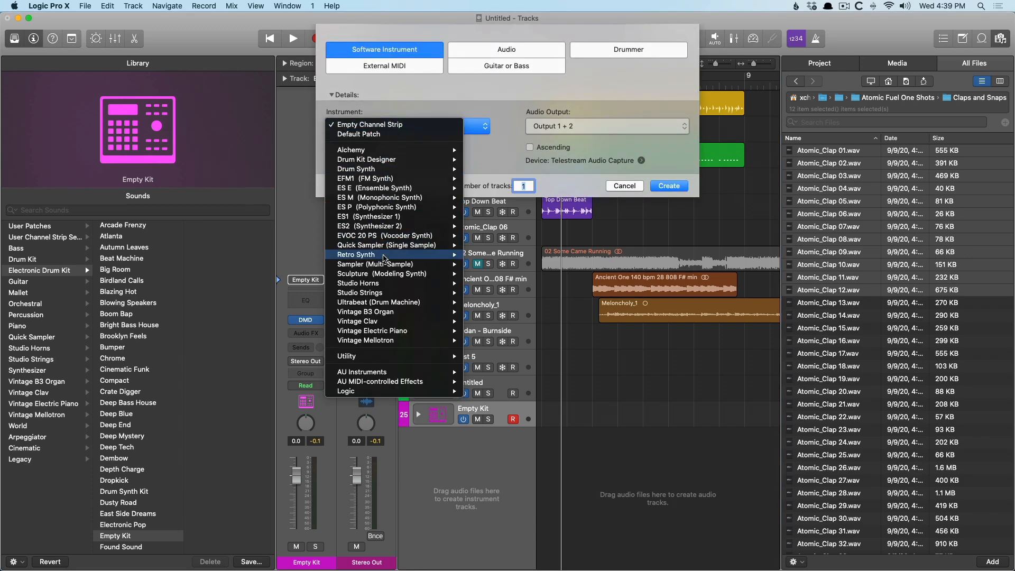
{"action": "key", "text": "Return"}
{"action": "left_click", "coordinate": [667, 185]}
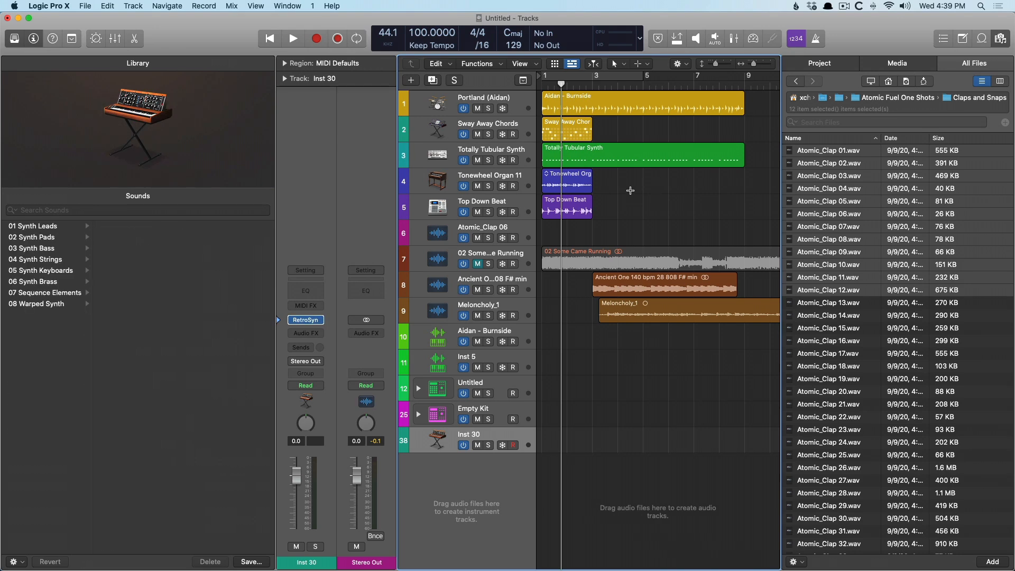
Open the Retro Synth plugin and inspect the Shape 1 wavetable options.
{"action": "left_click", "coordinate": [307, 321]}
{"action": "left_click", "coordinate": [478, 186]}
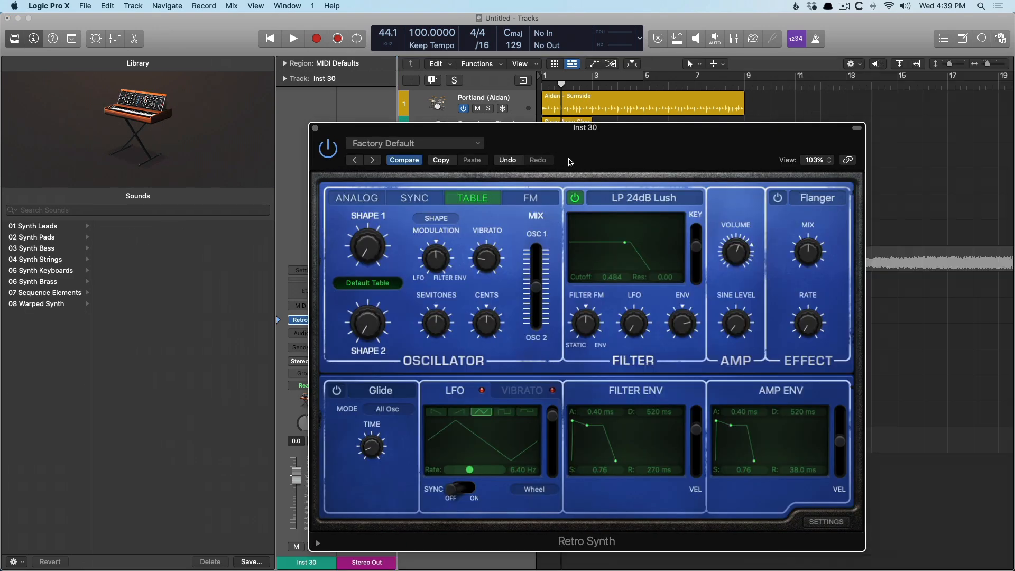
{"action": "left_click", "coordinate": [376, 284]}
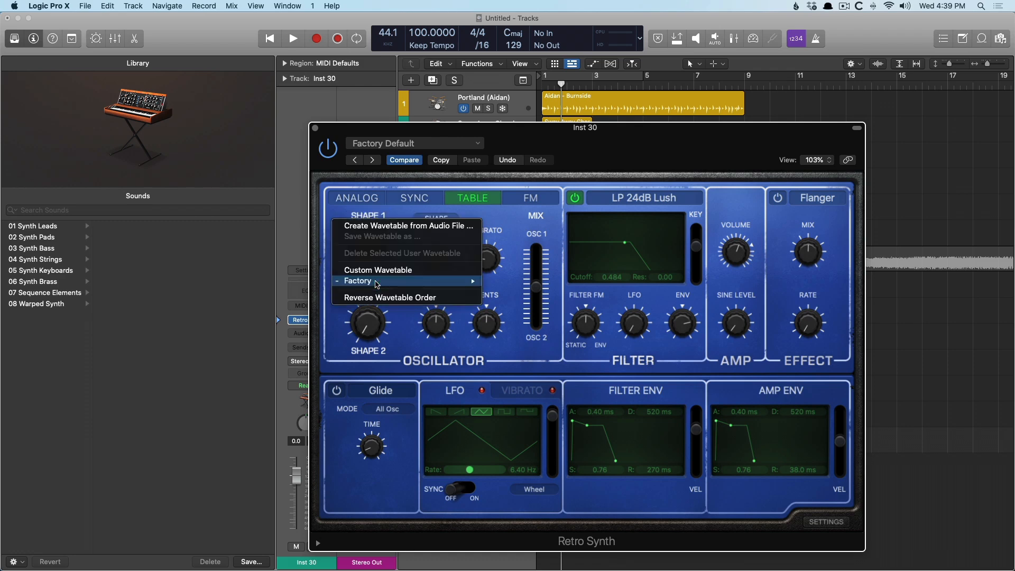
{"action": "mouse_move", "coordinate": [376, 288]}
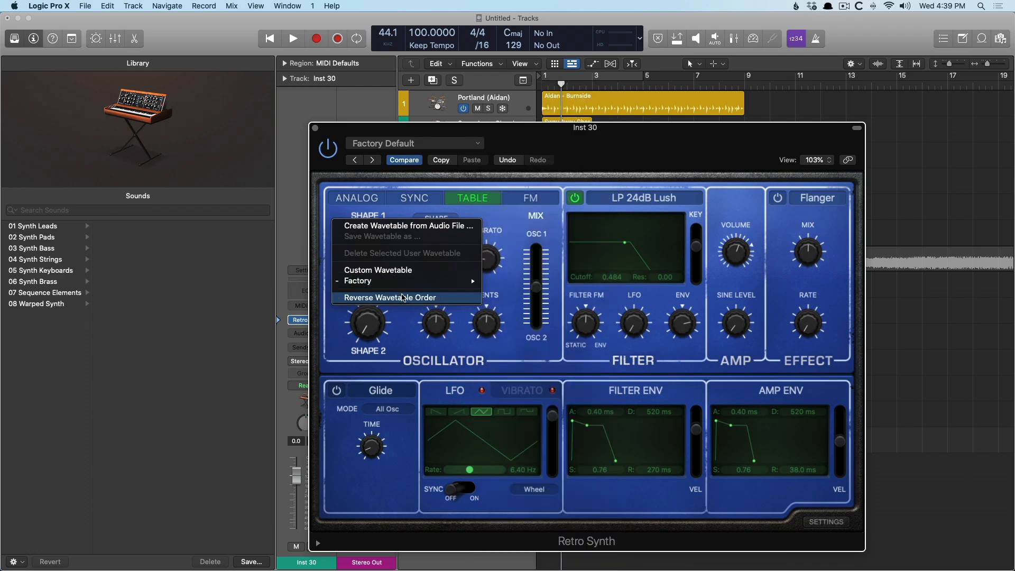
Try to create a wavetable by dropping the Top Down Beat region onto the oscillator table.
{"action": "left_click_drag", "start_coordinate": [518, 145], "coordinate": [920, 139]}
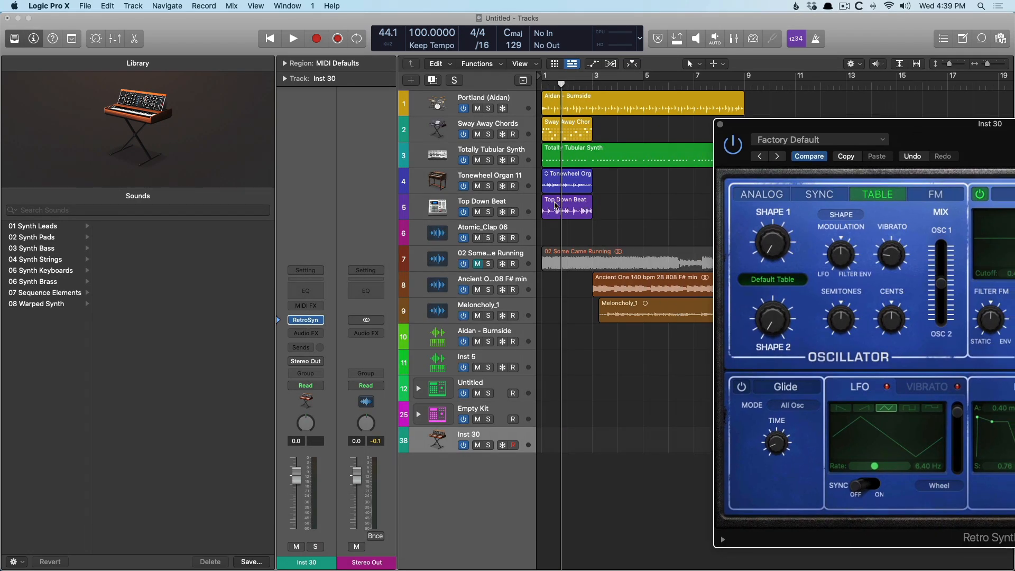
{"action": "left_click", "coordinate": [559, 207]}
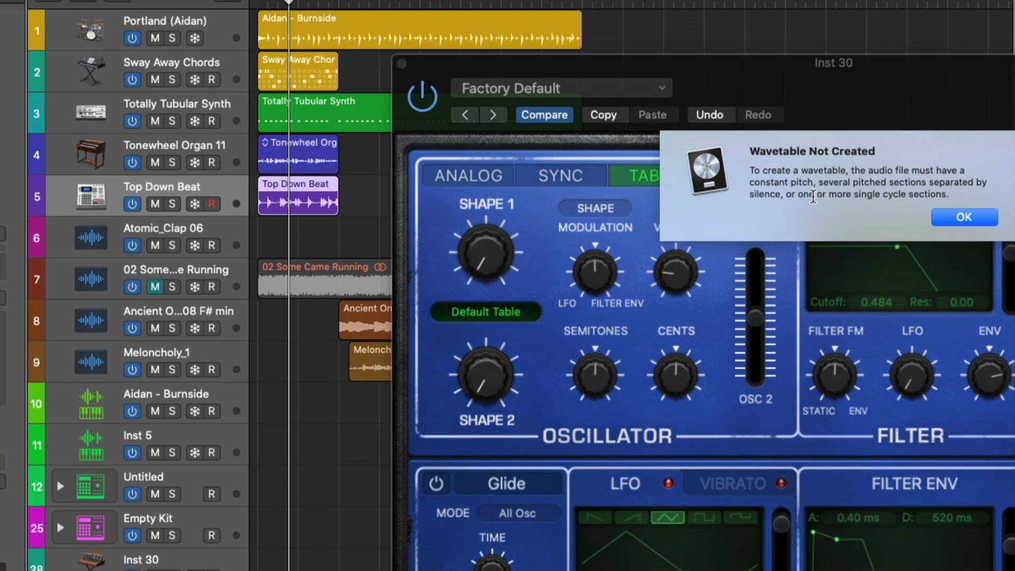
{"action": "left_click", "coordinate": [964, 217]}
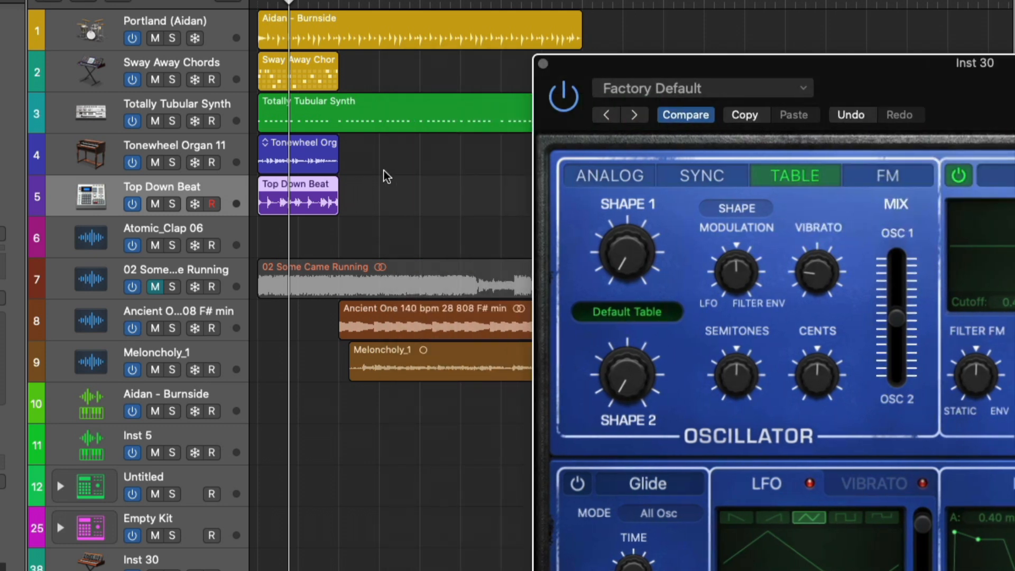
Create a custom wavetable by dropping the Totally Tubular Synth region onto the oscillator table.
{"action": "left_click", "coordinate": [330, 112]}
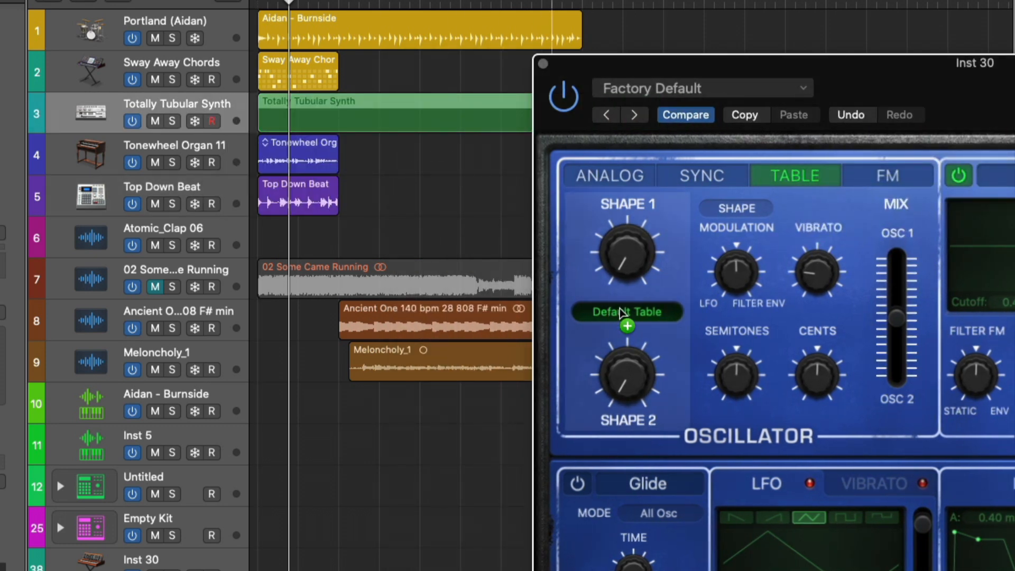
{"action": "key", "text": "space"}
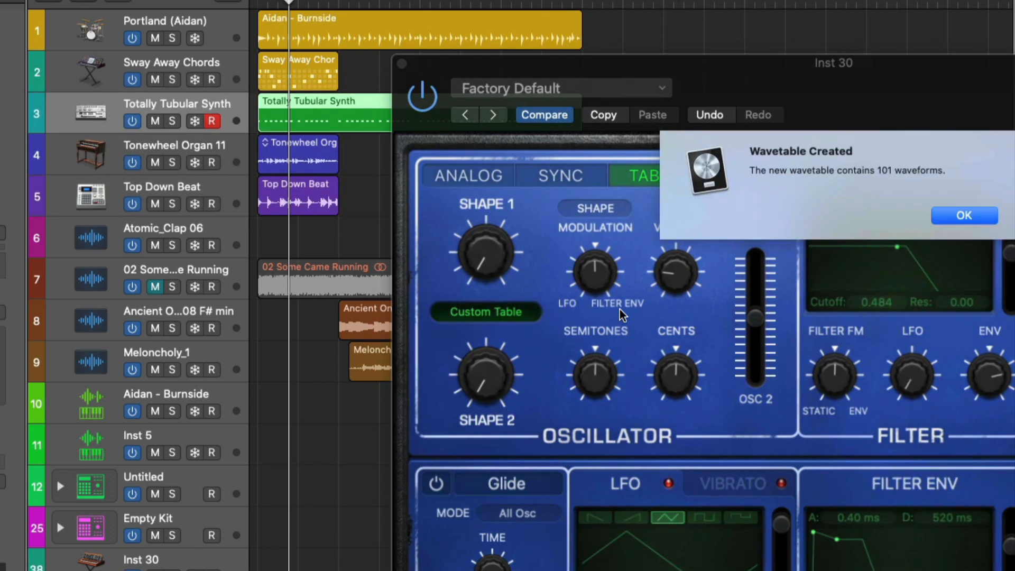
{"action": "left_click", "coordinate": [975, 217]}
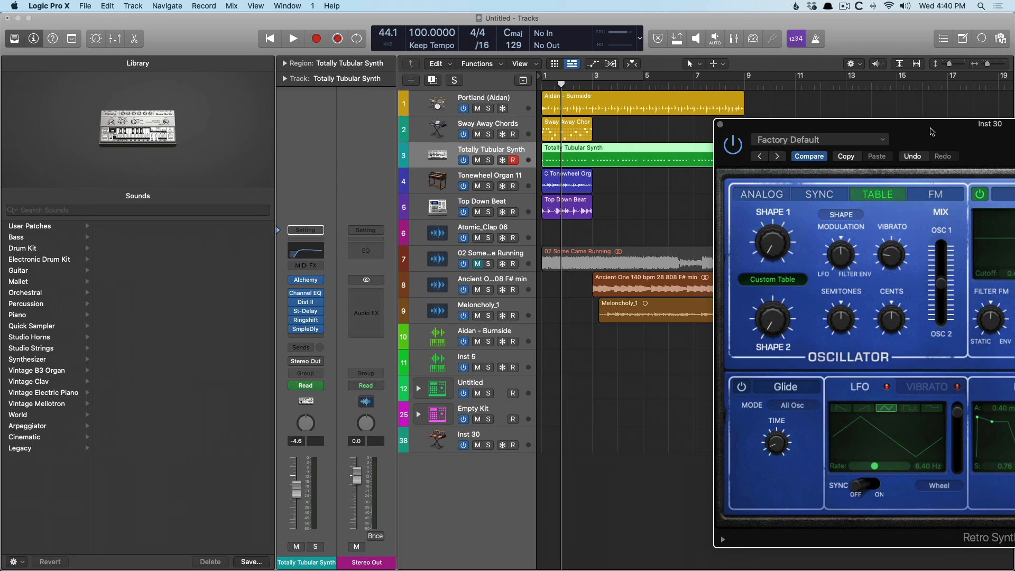
Play the custom wavetable sound on Inst 30 with Musical Typing, then close the keyboard and the Retro Synth window.
{"action": "left_click_drag", "start_coordinate": [932, 131], "coordinate": [831, 91]}
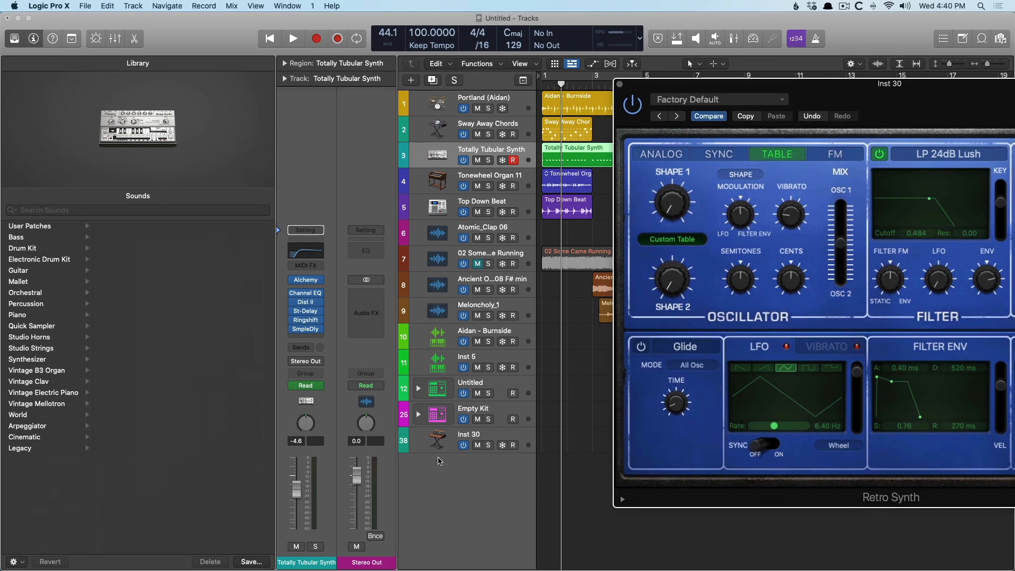
{"action": "left_click", "coordinate": [438, 445]}
{"action": "key", "text": "super+k"}
{"action": "key", "text": "a"}
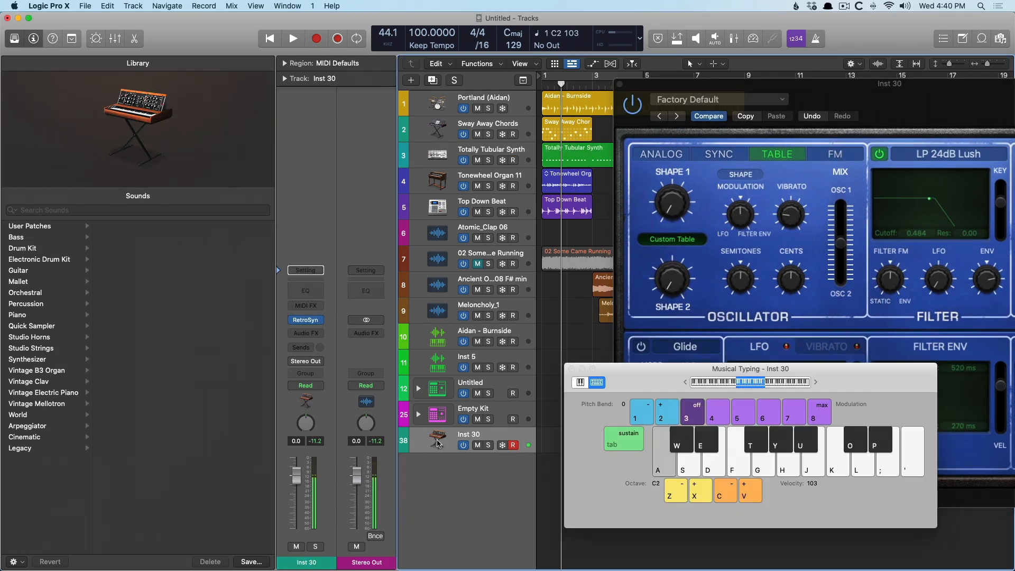
{"action": "key", "text": "s"}
{"action": "key", "text": "d"}
{"action": "key", "text": "f"}
{"action": "key", "text": "g"}
{"action": "key", "text": "d"}
{"action": "key", "text": "s"}
{"action": "key", "text": "a"}
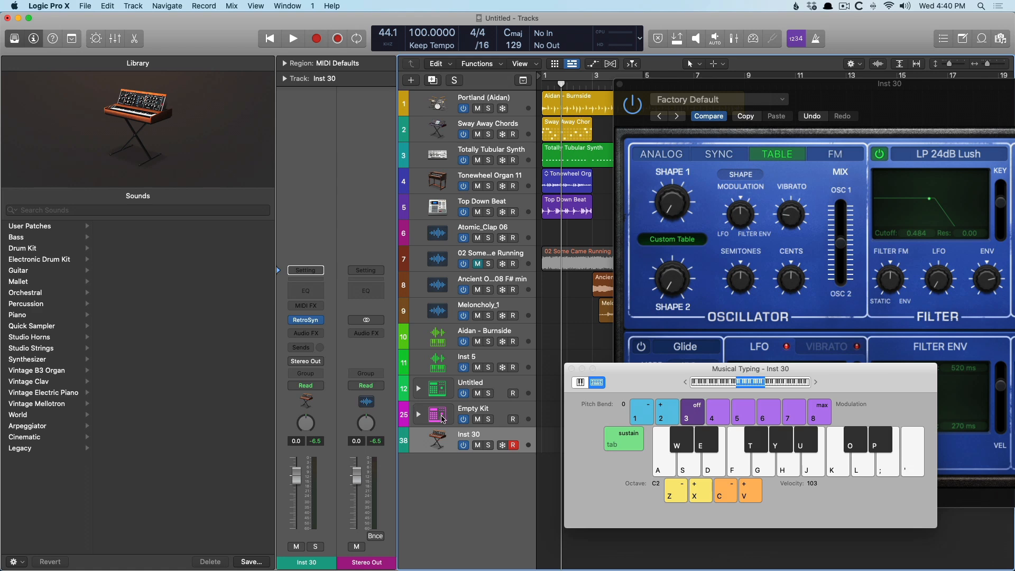
{"action": "left_click", "coordinate": [571, 368]}
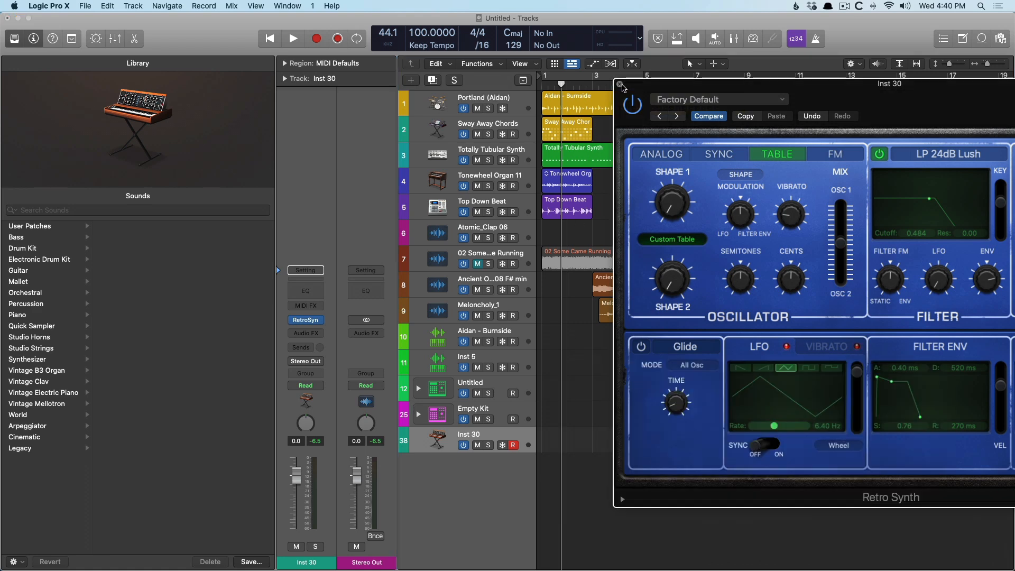
{"action": "left_click", "coordinate": [619, 84]}
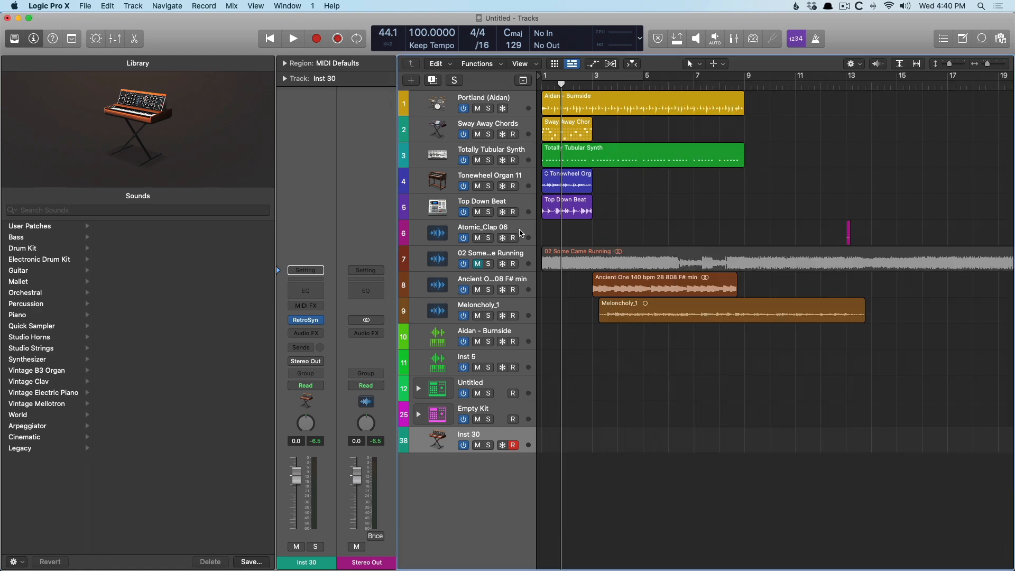
Insert a Match EQ plugin on Inst 30's audio effect slot.
{"action": "left_click", "coordinate": [311, 333]}
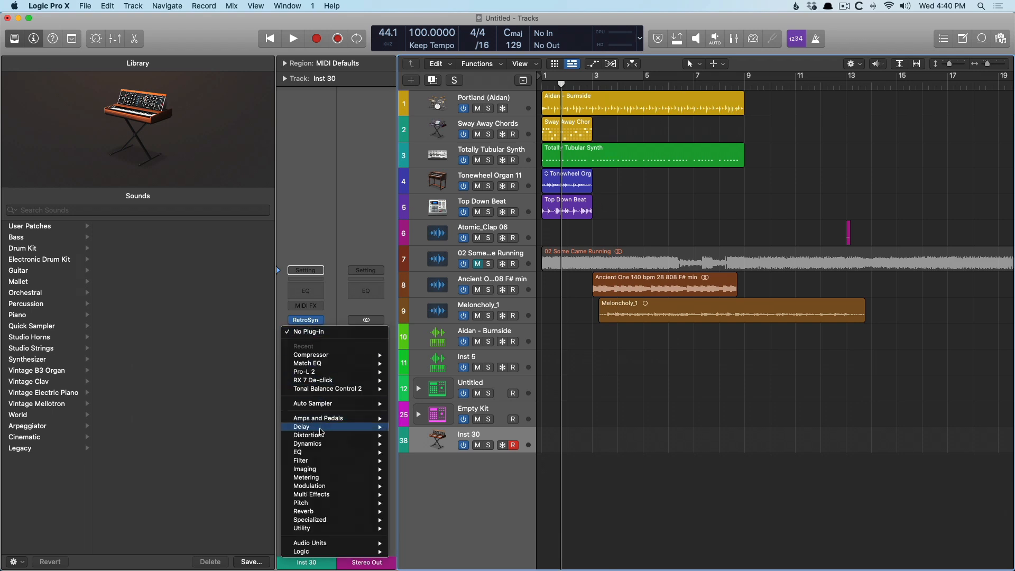
{"action": "mouse_move", "coordinate": [320, 453]}
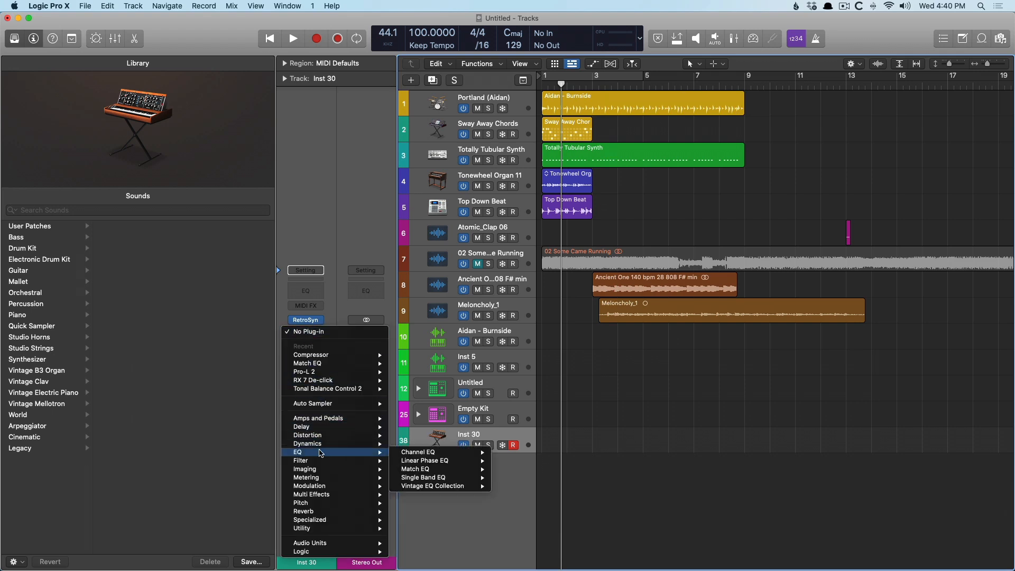
{"action": "mouse_move", "coordinate": [444, 469]}
{"action": "left_click", "coordinate": [515, 469]}
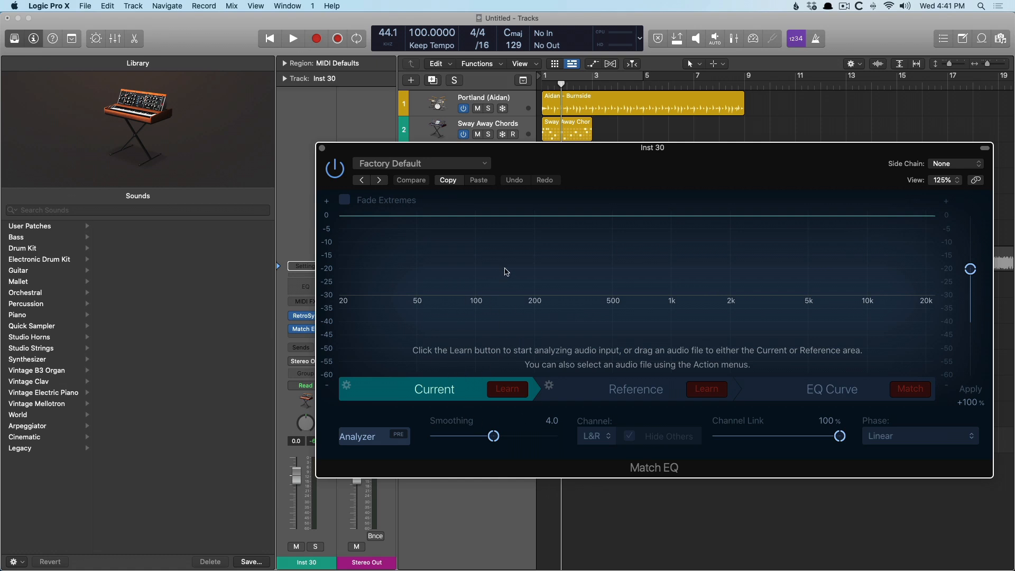
Explore the Match EQ Learn controls and the Side Chain source options.
{"action": "left_click_drag", "start_coordinate": [628, 167], "coordinate": [622, 231]}
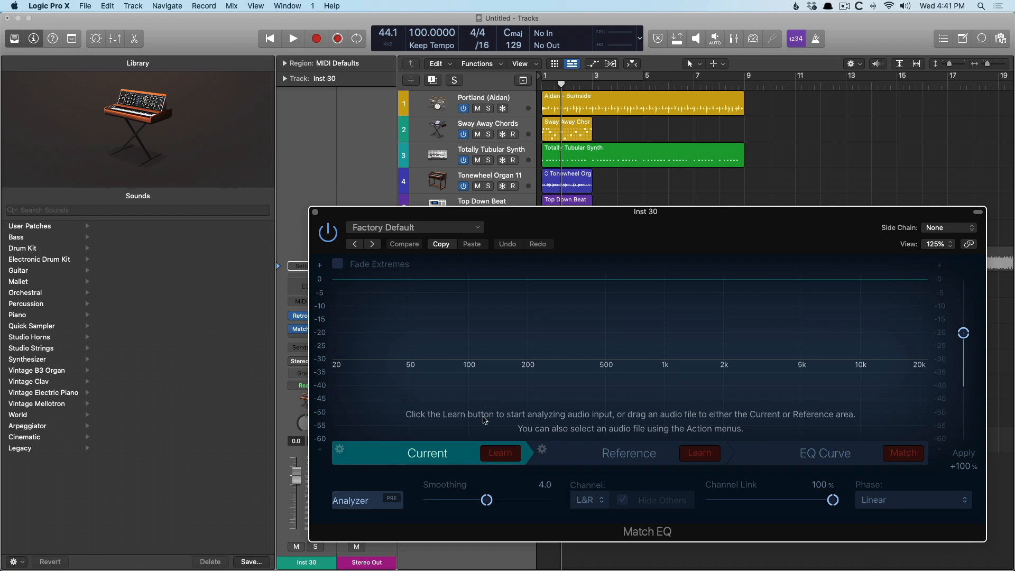
{"action": "left_click", "coordinate": [500, 453]}
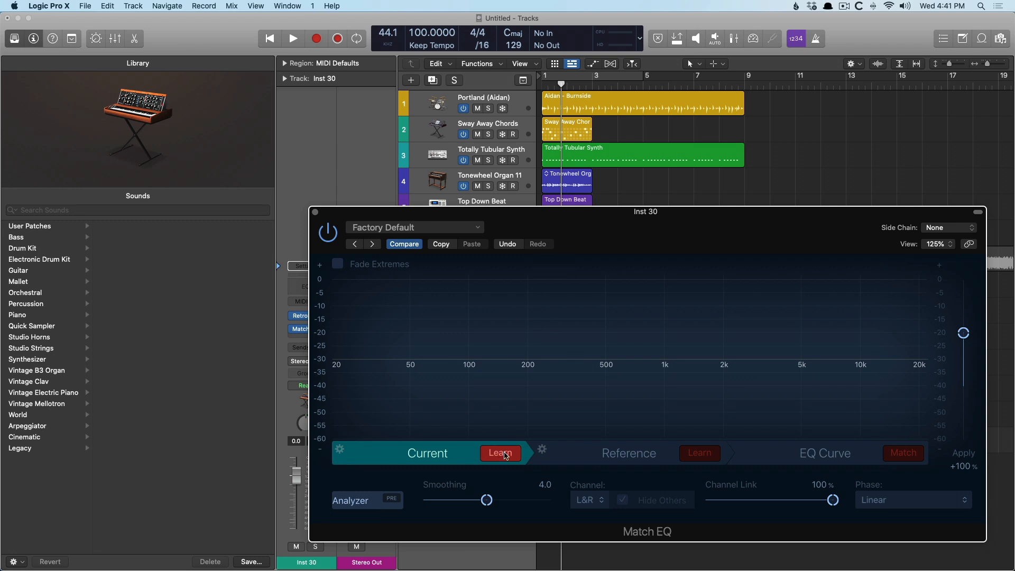
{"action": "left_click", "coordinate": [506, 456]}
{"action": "left_click", "coordinate": [699, 453]}
{"action": "left_click", "coordinate": [965, 230]}
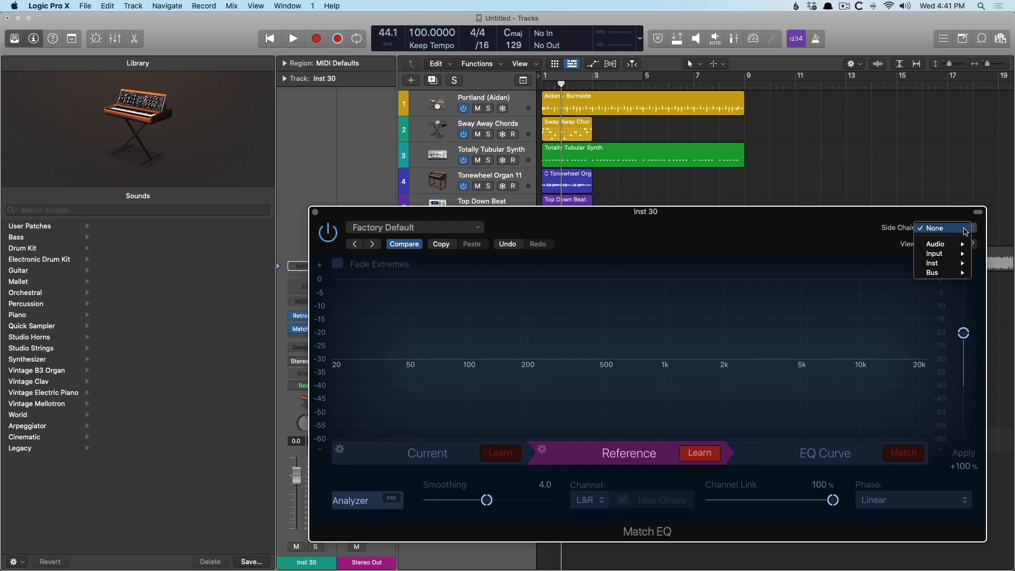
{"action": "left_click", "coordinate": [894, 226]}
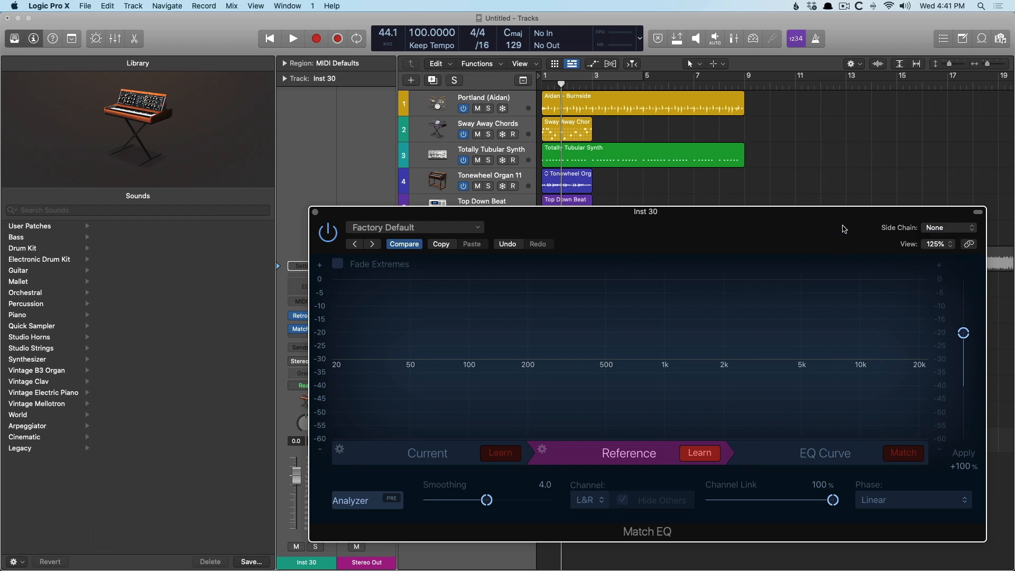
{"action": "key", "text": "f"}
{"action": "left_click_drag", "start_coordinate": [846, 233], "coordinate": [600, 152]}
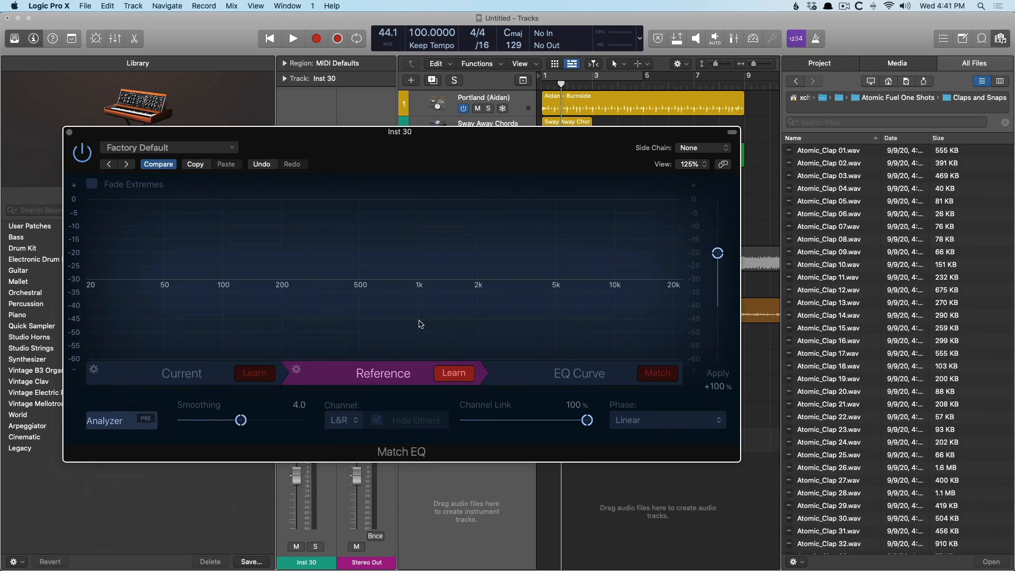
{"action": "left_click_drag", "start_coordinate": [398, 149], "coordinate": [697, 258]}
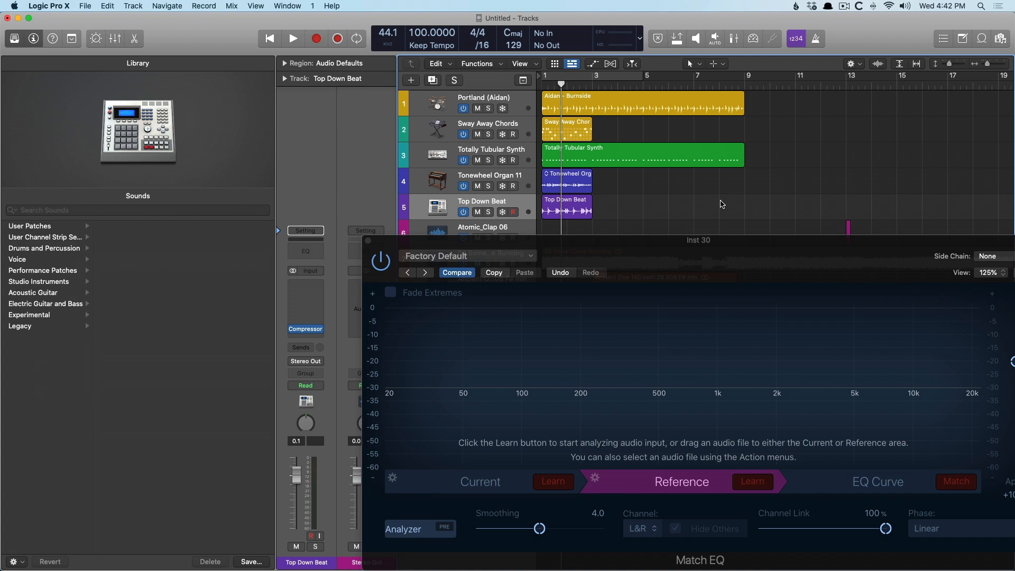
Set the Current spectrum from the Aidan - Burnside region and the Reference from the Tonewheel Organ region.
{"action": "mouse_move", "coordinate": [584, 100]}
{"action": "left_mouse_down"}
{"action": "mouse_move", "coordinate": [584, 125]}
{"action": "mouse_move", "coordinate": [529, 227]}
{"action": "mouse_move", "coordinate": [550, 275]}
{"action": "mouse_move", "coordinate": [561, 478]}
{"action": "left_mouse_up"}
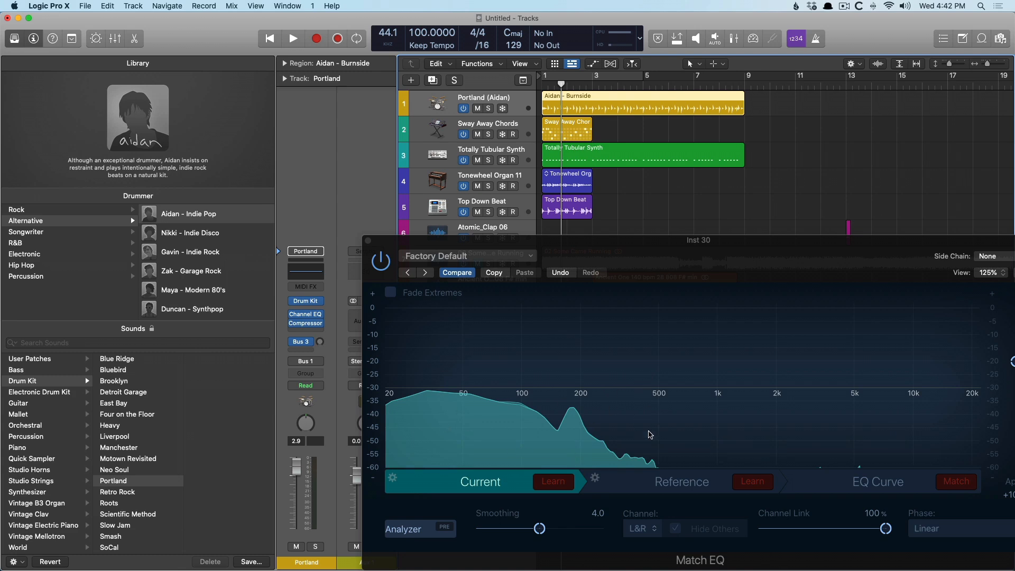
{"action": "left_click", "coordinate": [567, 176]}
{"action": "left_click", "coordinate": [735, 484]}
{"action": "left_click", "coordinate": [736, 484]}
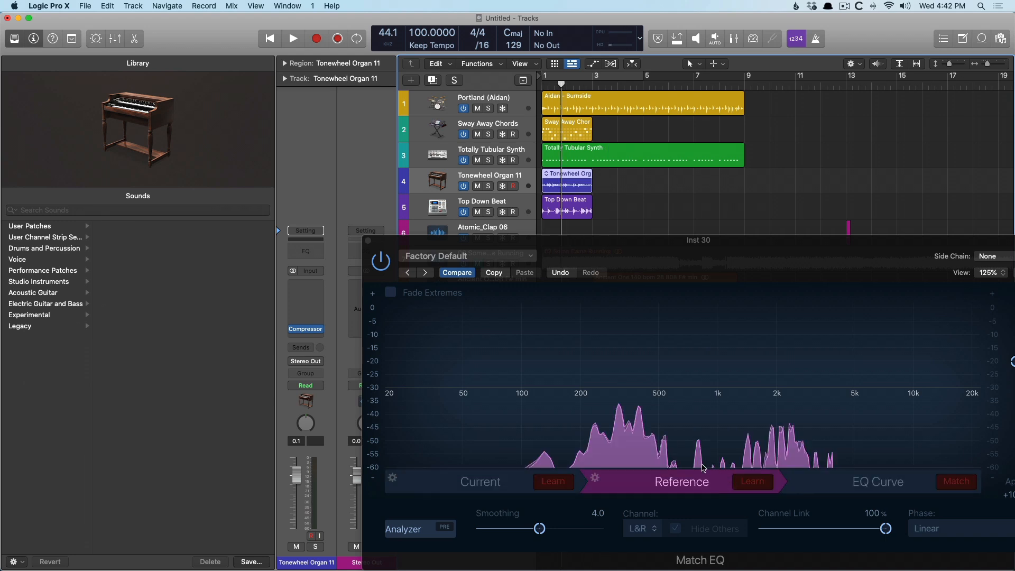
Match the EQ curve to the reference, then close Match EQ and the file browser.
{"action": "left_click", "coordinate": [477, 483]}
{"action": "left_click", "coordinate": [664, 485]}
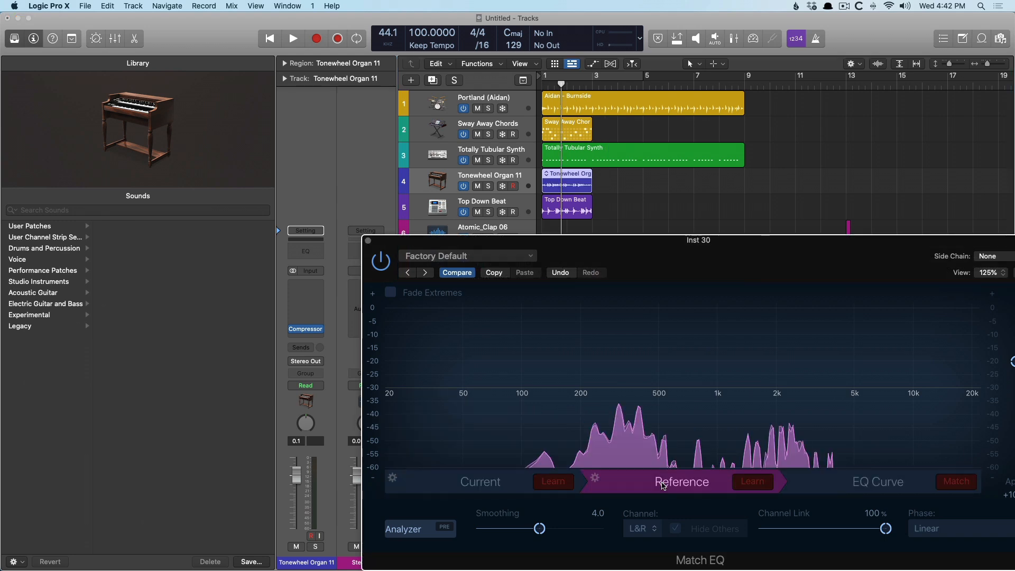
{"action": "left_click", "coordinate": [955, 489]}
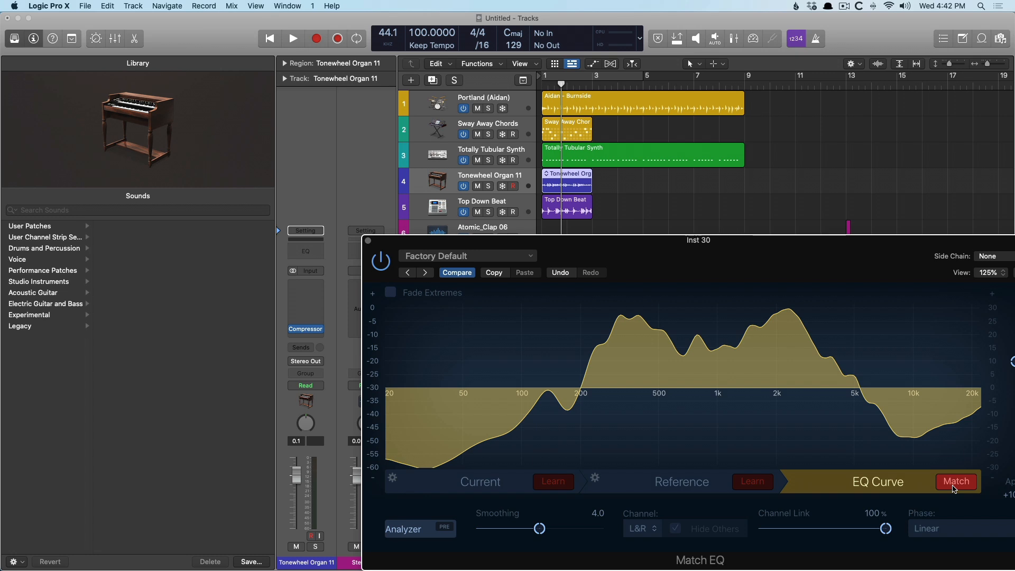
{"action": "left_click", "coordinate": [369, 241]}
{"action": "key", "text": "f"}
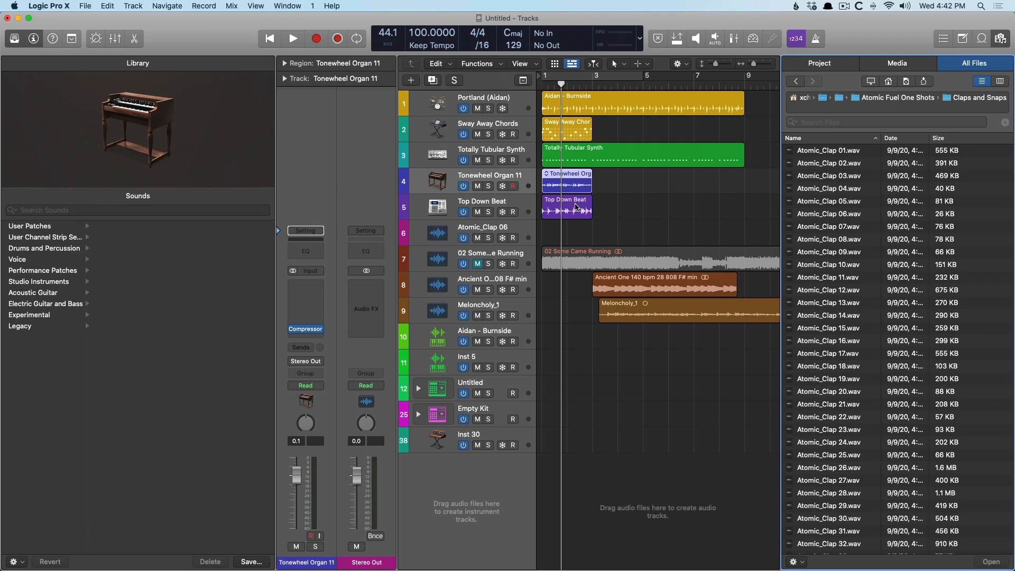
Add the Meloncholy_1 region to the Apple Loops library.
{"action": "left_click", "coordinate": [654, 309]}
{"action": "key", "text": "o"}
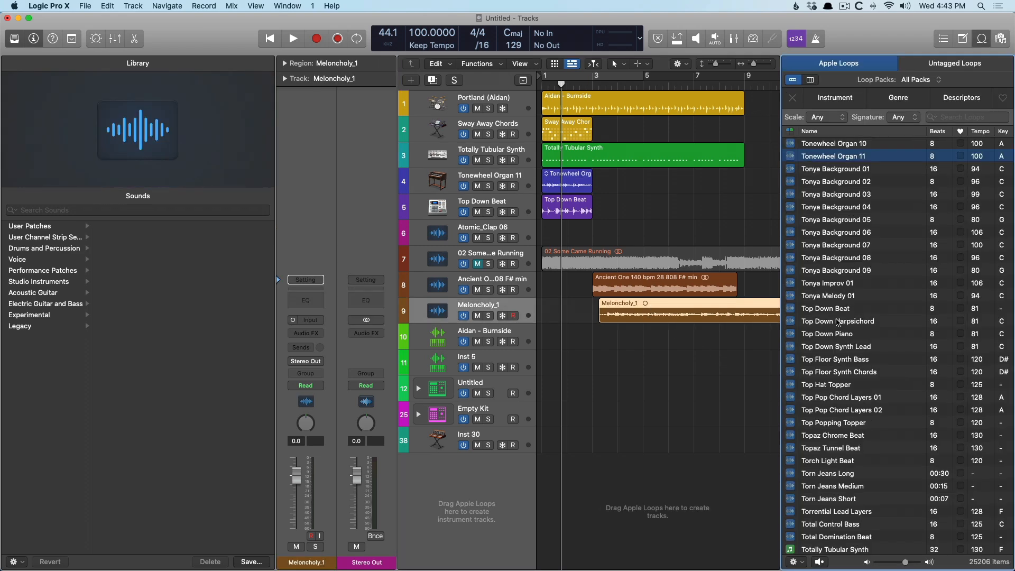
{"action": "left_click_drag", "start_coordinate": [657, 315], "coordinate": [827, 314]}
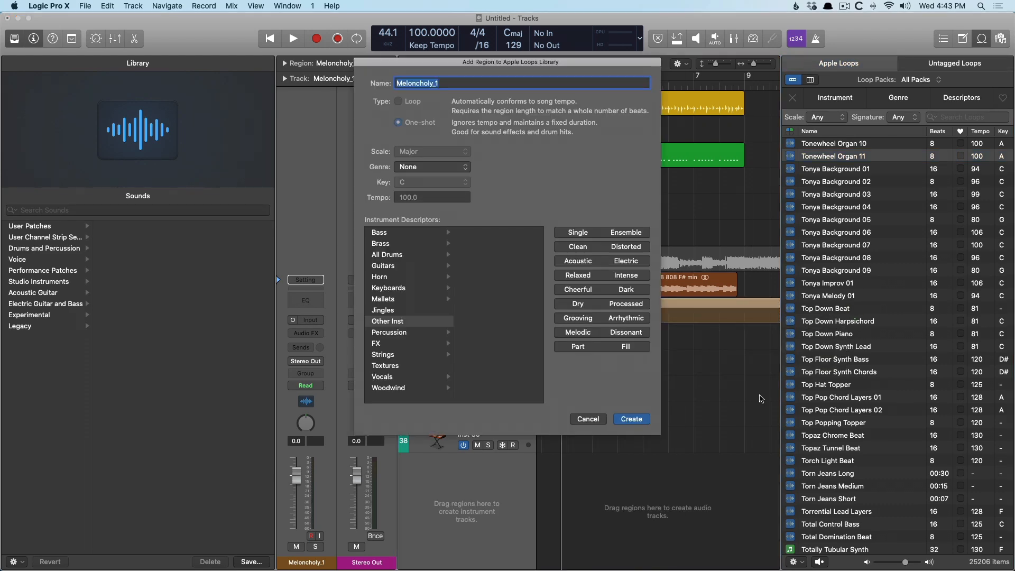